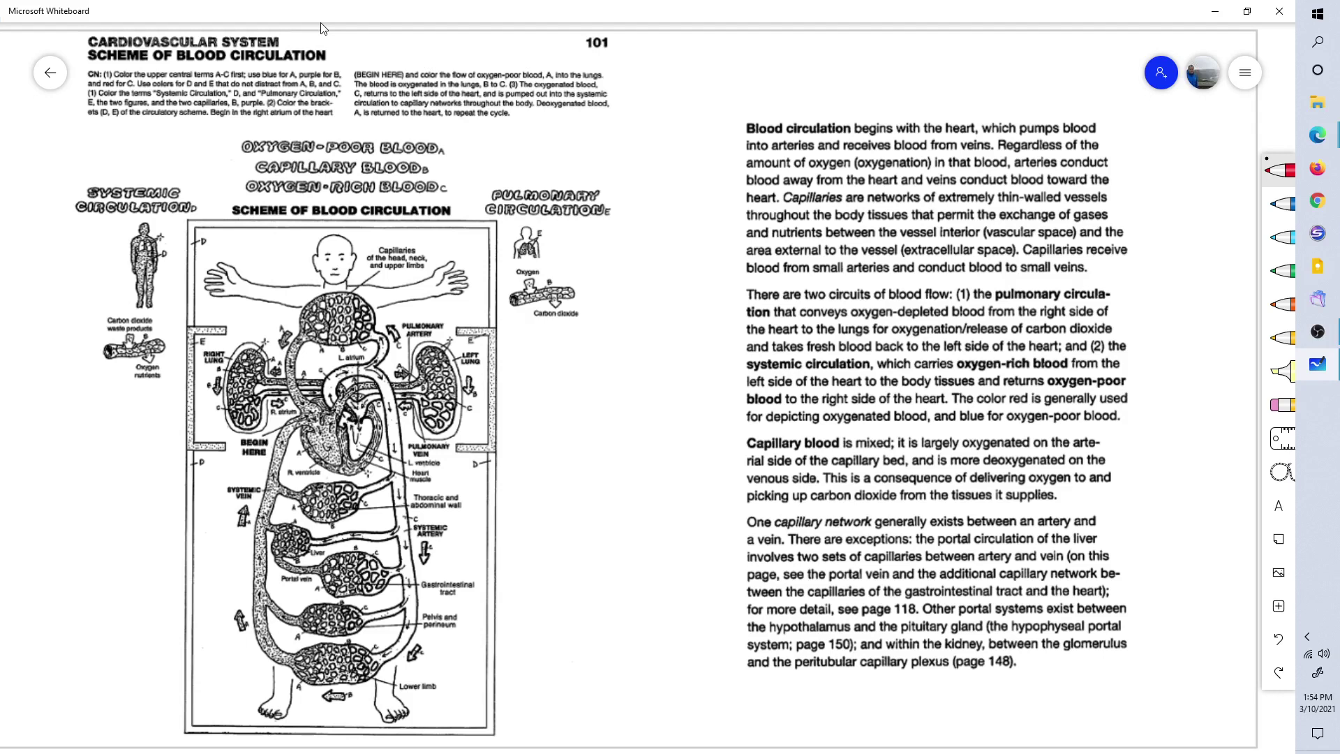
# Underline "Blood Circulation" in the page title in red and draw a red arrow down toward the Systemic Circulation heading.
pyautogui.moveTo(174, 66); pyautogui.dragTo(324, 64)
pyautogui.moveTo(109, 147)
pyautogui.mouseDown()
pyautogui.moveTo(116, 168)
pyautogui.moveTo(126, 152)
pyautogui.mouseUp()
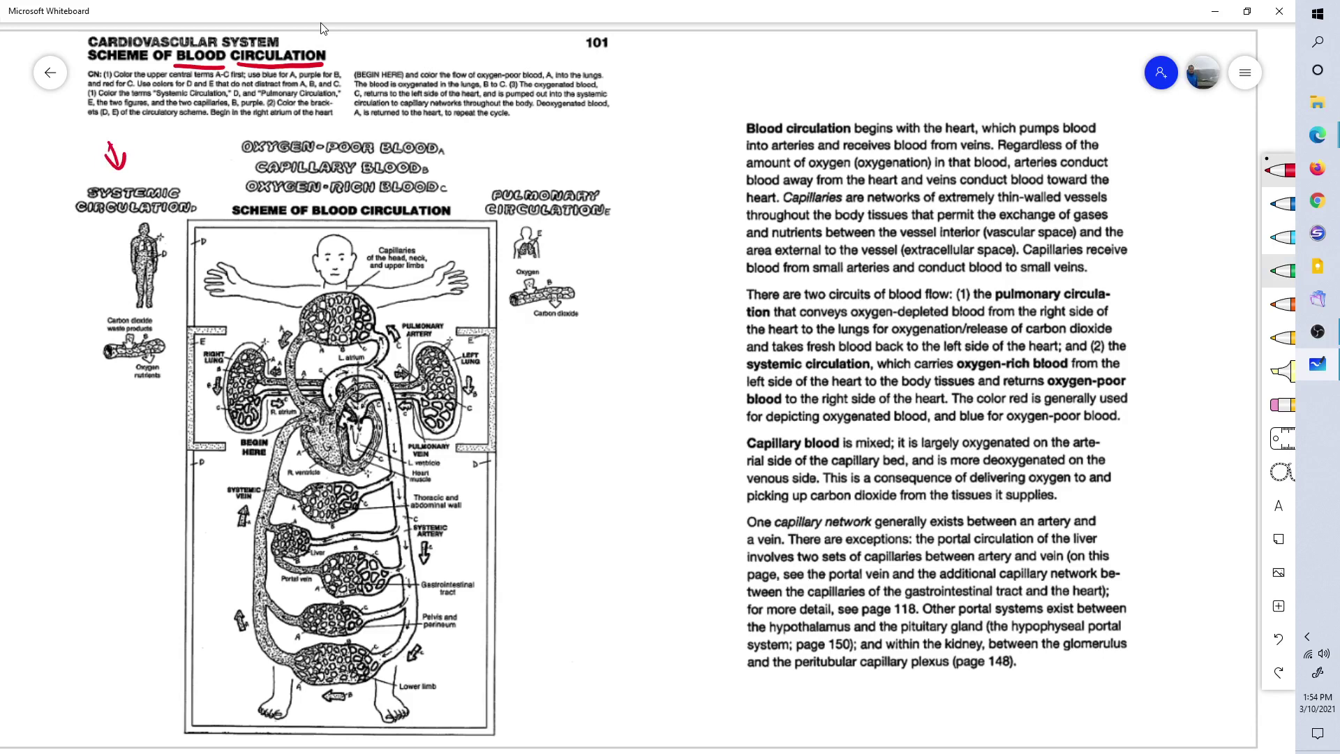
# Draw green arrows pointing down at the Systemic Circulation and Pulmonary Circulation headings.
pyautogui.click(1280, 270)
pyautogui.moveTo(108, 135); pyautogui.dragTo(119, 168)
pyautogui.moveTo(126, 146); pyautogui.dragTo(120, 167)
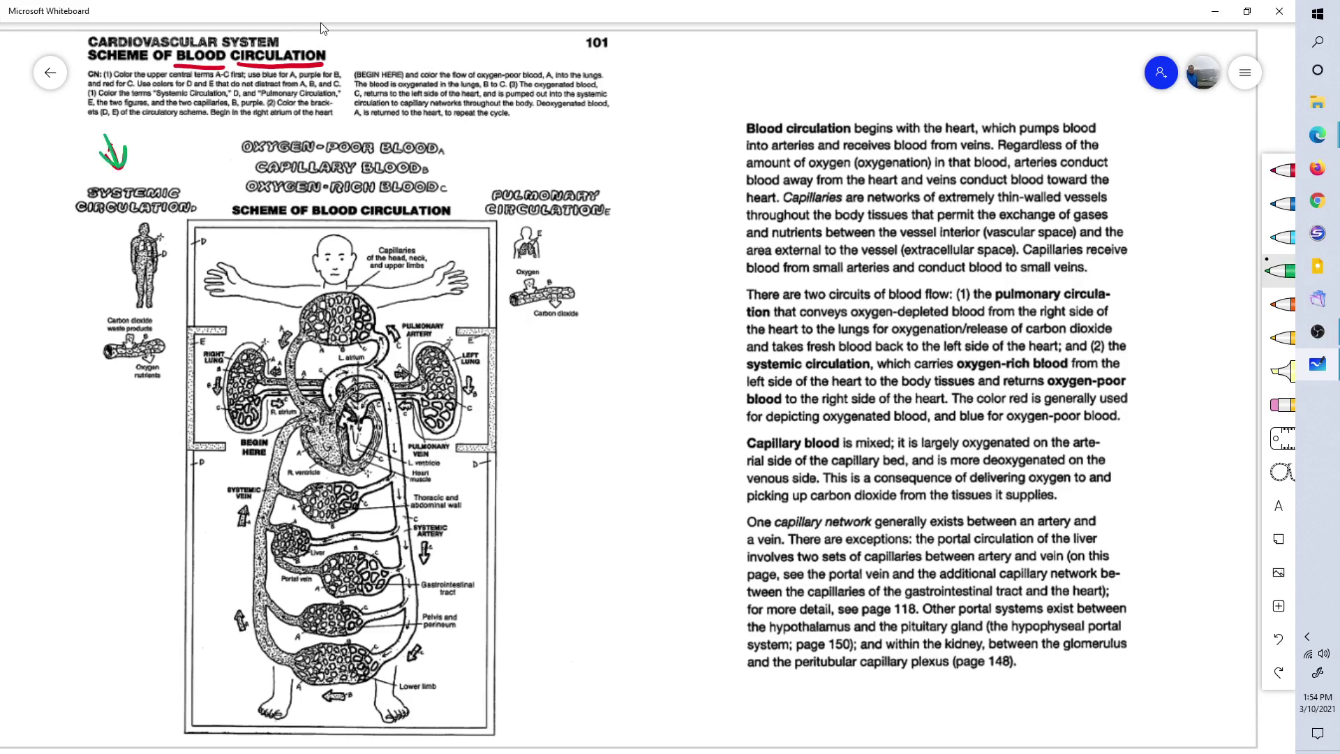
pyautogui.moveTo(567, 135); pyautogui.dragTo(556, 166)
pyautogui.moveTo(557, 166); pyautogui.dragTo(565, 160)
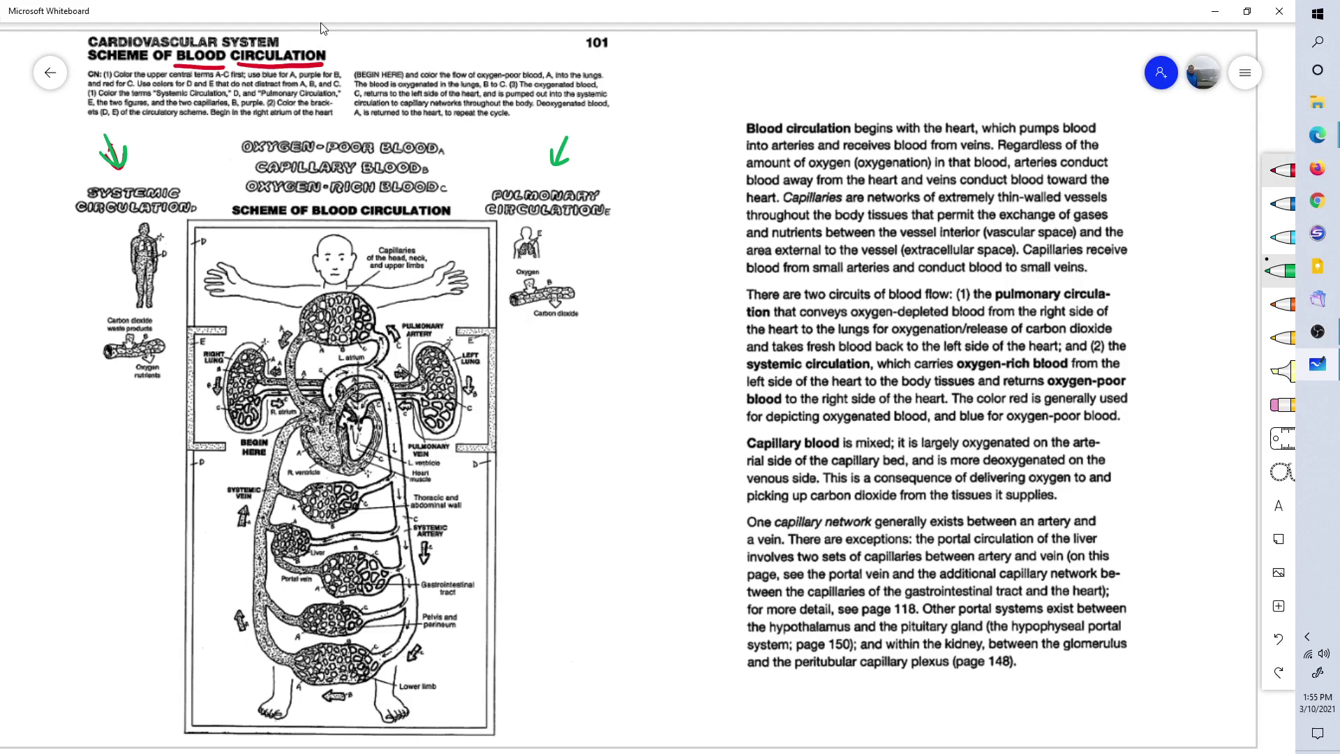
# Draw a red arrow from the systemic vessel toward the oxygen and nutrients label and handwrite "Body" beneath it in red.
pyautogui.click(1281, 169)
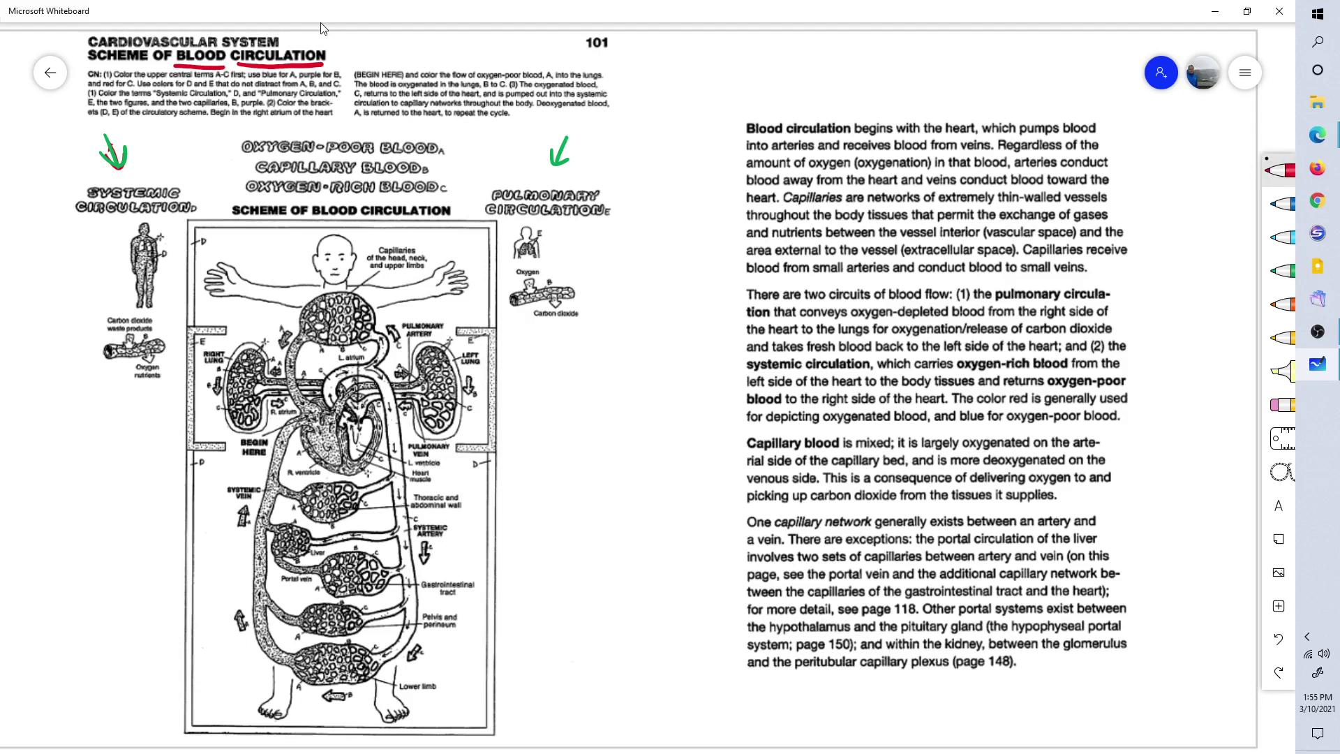
pyautogui.moveTo(146, 350); pyautogui.dragTo(157, 354)
pyautogui.moveTo(118, 398)
pyautogui.mouseDown()
pyautogui.moveTo(120, 418)
pyautogui.moveTo(154, 391)
pyautogui.moveTo(163, 421)
pyautogui.mouseUp()
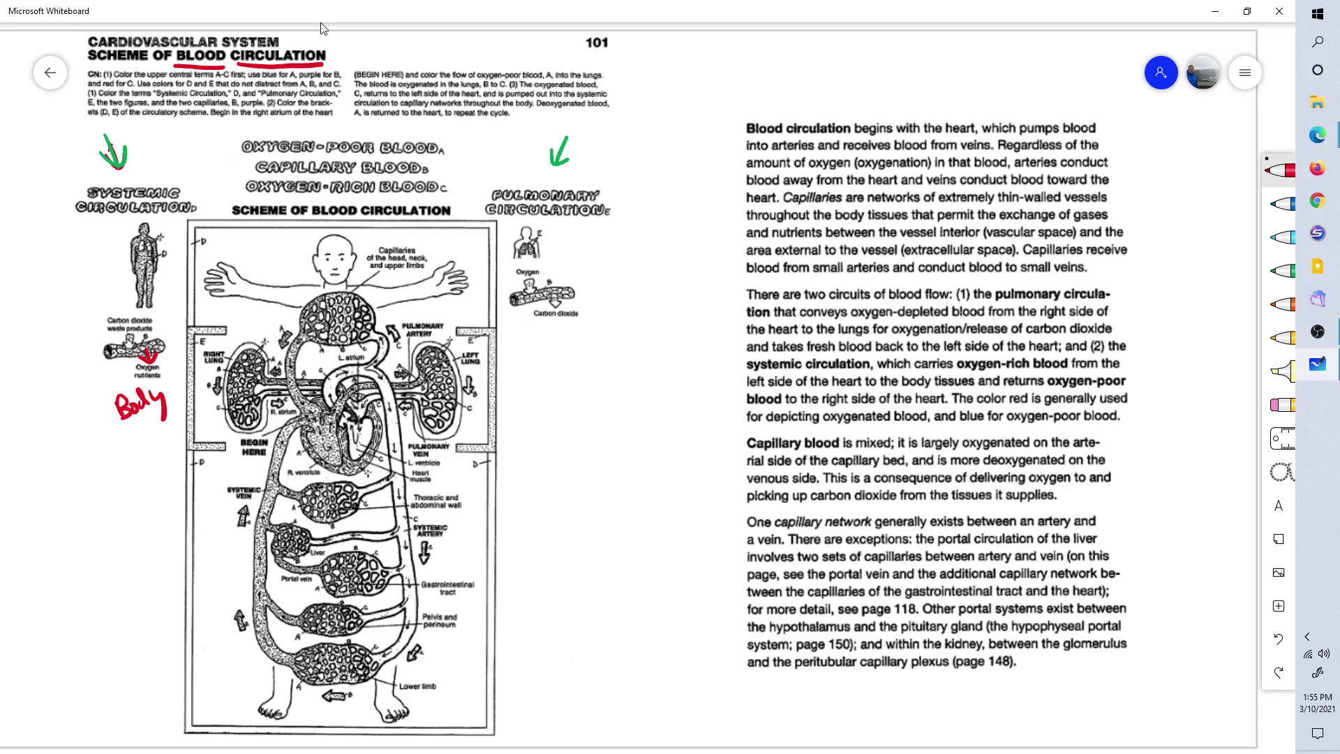
# Draw a blue arrow from the carbon dioxide label into the systemic vessel and a second red arrow out of it.
pyautogui.click(1281, 204)
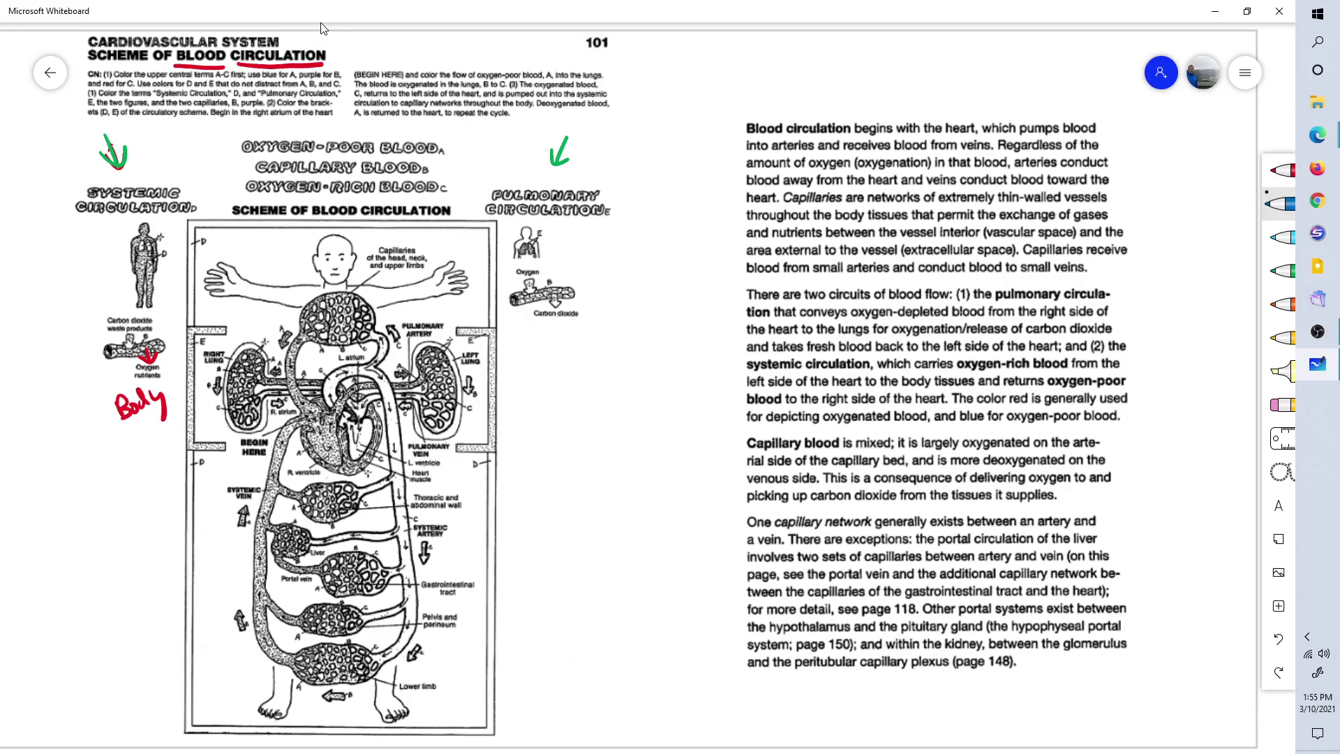
pyautogui.moveTo(129, 337); pyautogui.dragTo(129, 347)
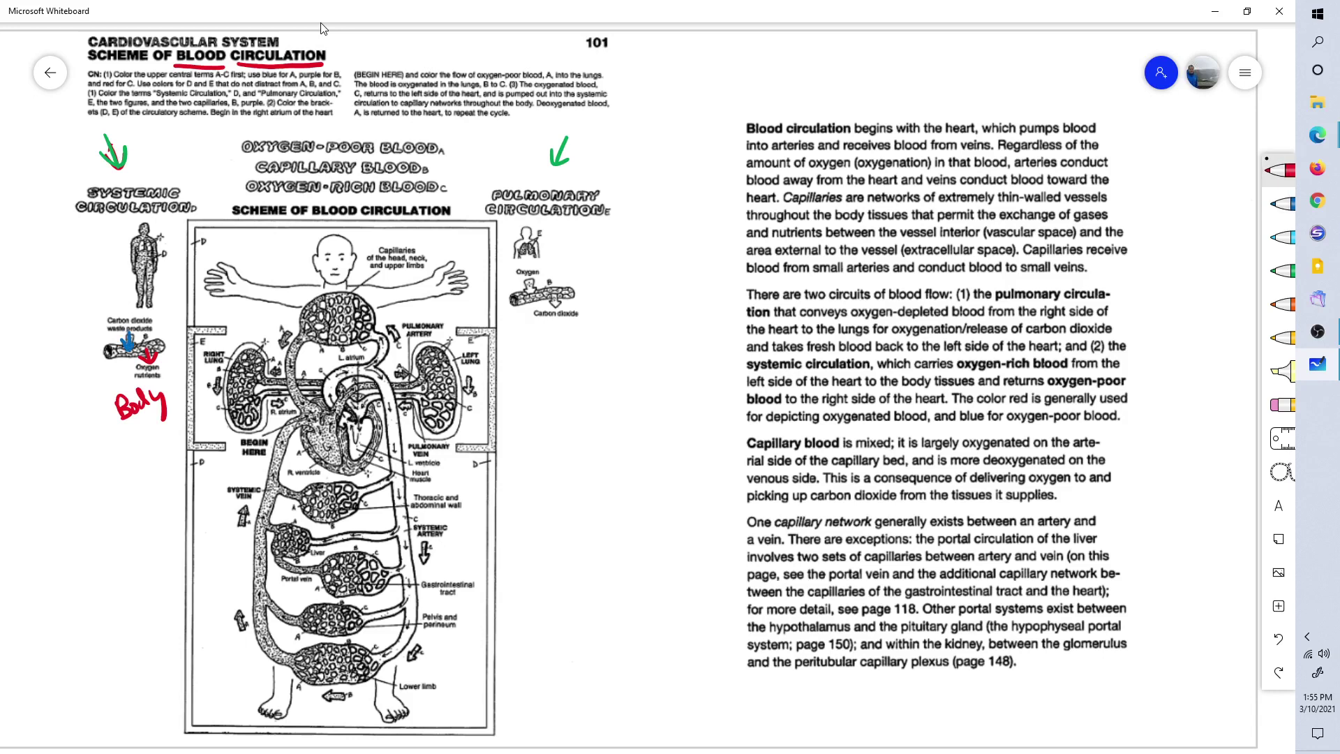
pyautogui.moveTo(119, 353); pyautogui.dragTo(125, 363)
# Draw a curved blue arrow from "Body" back to the systemic vessel and a short blue arrow at its carbon dioxide label.
pyautogui.click(1280, 203)
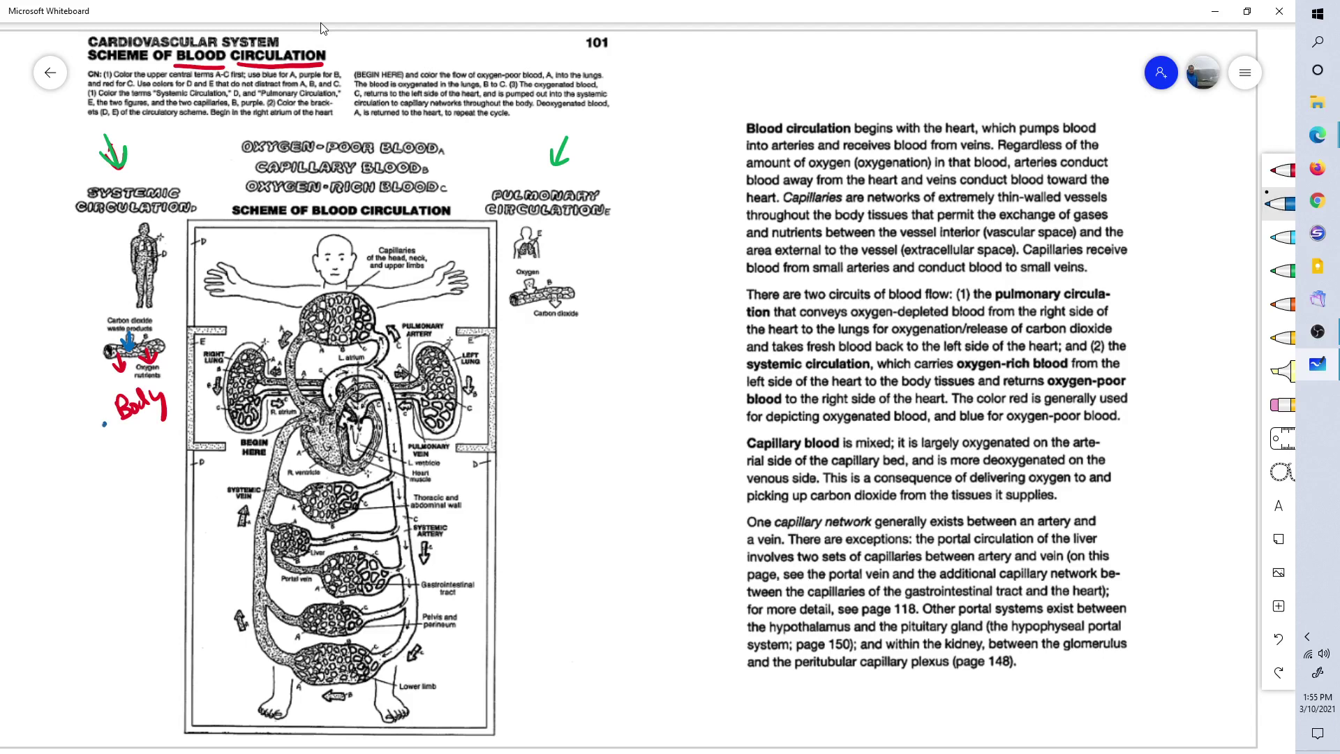
pyautogui.moveTo(104, 423)
pyautogui.mouseDown()
pyautogui.moveTo(63, 366)
pyautogui.moveTo(93, 323)
pyautogui.moveTo(115, 324)
pyautogui.moveTo(124, 347)
pyautogui.mouseUp()
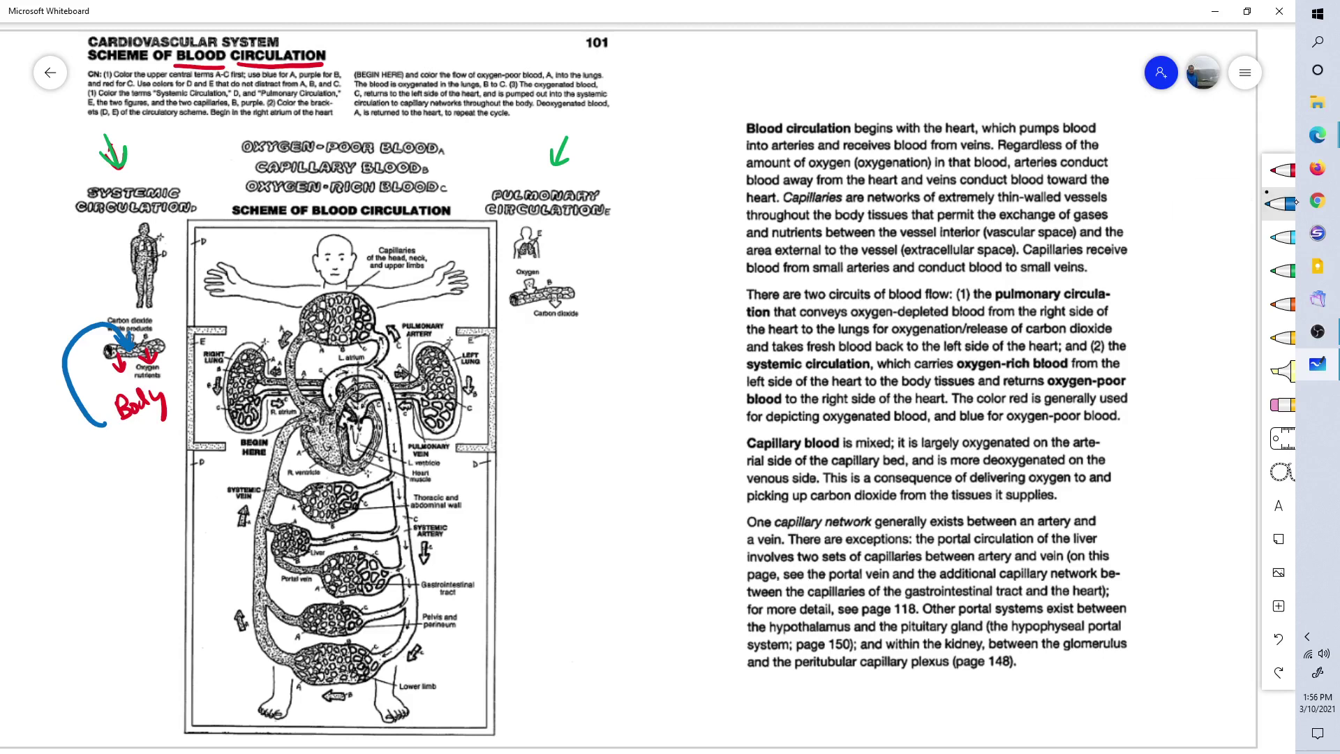
pyautogui.moveTo(93, 299); pyautogui.dragTo(109, 314)
# Draw a blue arrow out of the pulmonary vessel with a blue lung sketch below, and a curved red arrow back from the sketch.
pyautogui.moveTo(553, 292)
pyautogui.mouseDown()
pyautogui.moveTo(563, 381)
pyautogui.moveTo(576, 333)
pyautogui.moveTo(578, 368)
pyautogui.mouseUp()
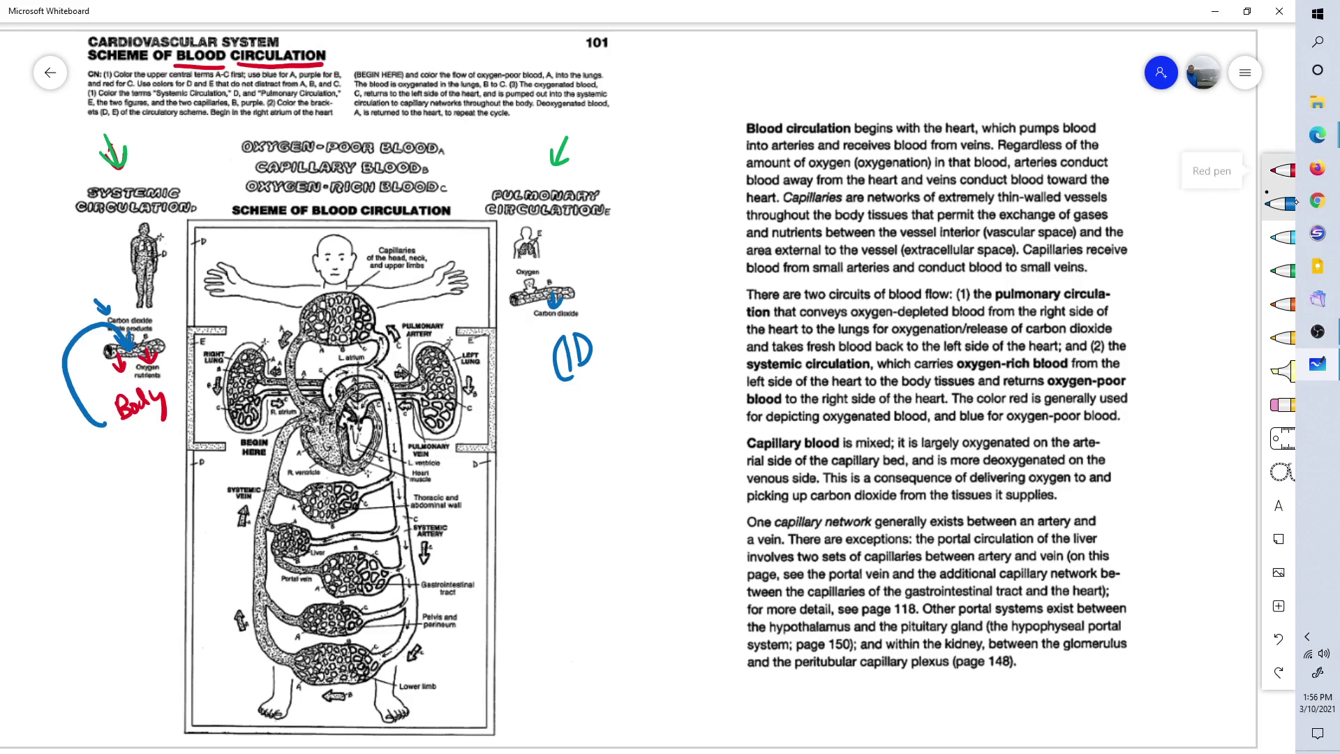
pyautogui.click(1281, 169)
pyautogui.moveTo(593, 359)
pyautogui.mouseDown()
pyautogui.moveTo(628, 305)
pyautogui.moveTo(583, 253)
pyautogui.moveTo(542, 259)
pyautogui.moveTo(531, 291)
pyautogui.moveTo(539, 280)
pyautogui.mouseUp()
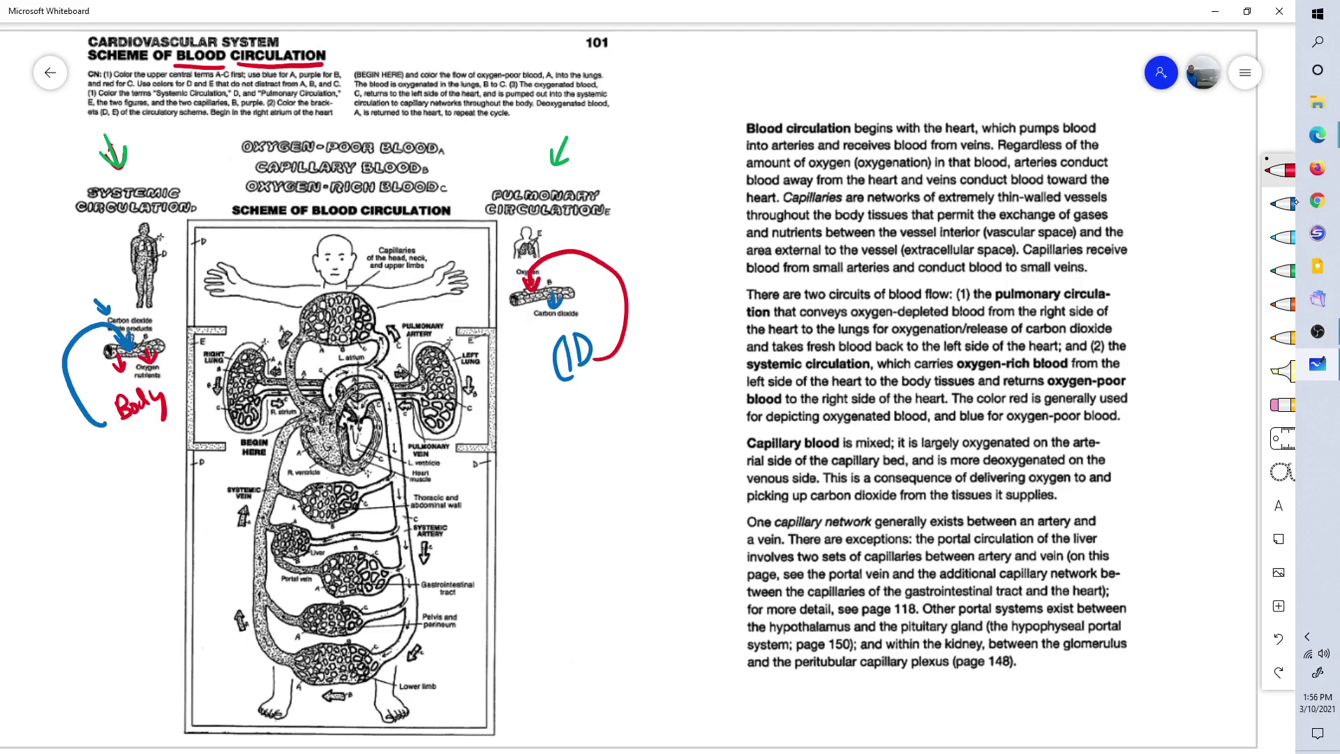
# Mark the Oxygen-Poor Blood heading with a blue arrow at each end.
pyautogui.click(1281, 203)
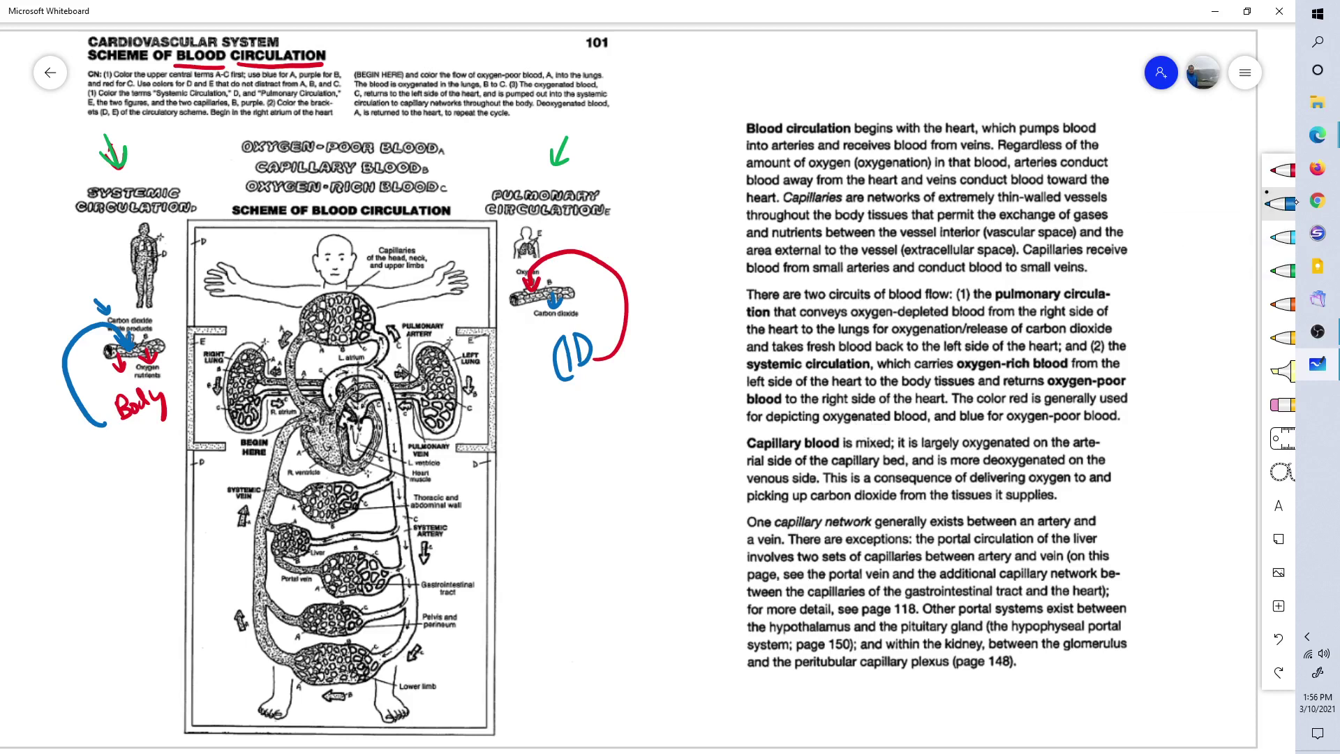
pyautogui.click(216, 138)
pyautogui.moveTo(215, 136)
pyautogui.mouseDown()
pyautogui.moveTo(236, 146)
pyautogui.moveTo(221, 156)
pyautogui.mouseUp()
pyautogui.moveTo(464, 131)
pyautogui.mouseDown()
pyautogui.moveTo(443, 142)
pyautogui.moveTo(455, 149)
pyautogui.mouseUp()
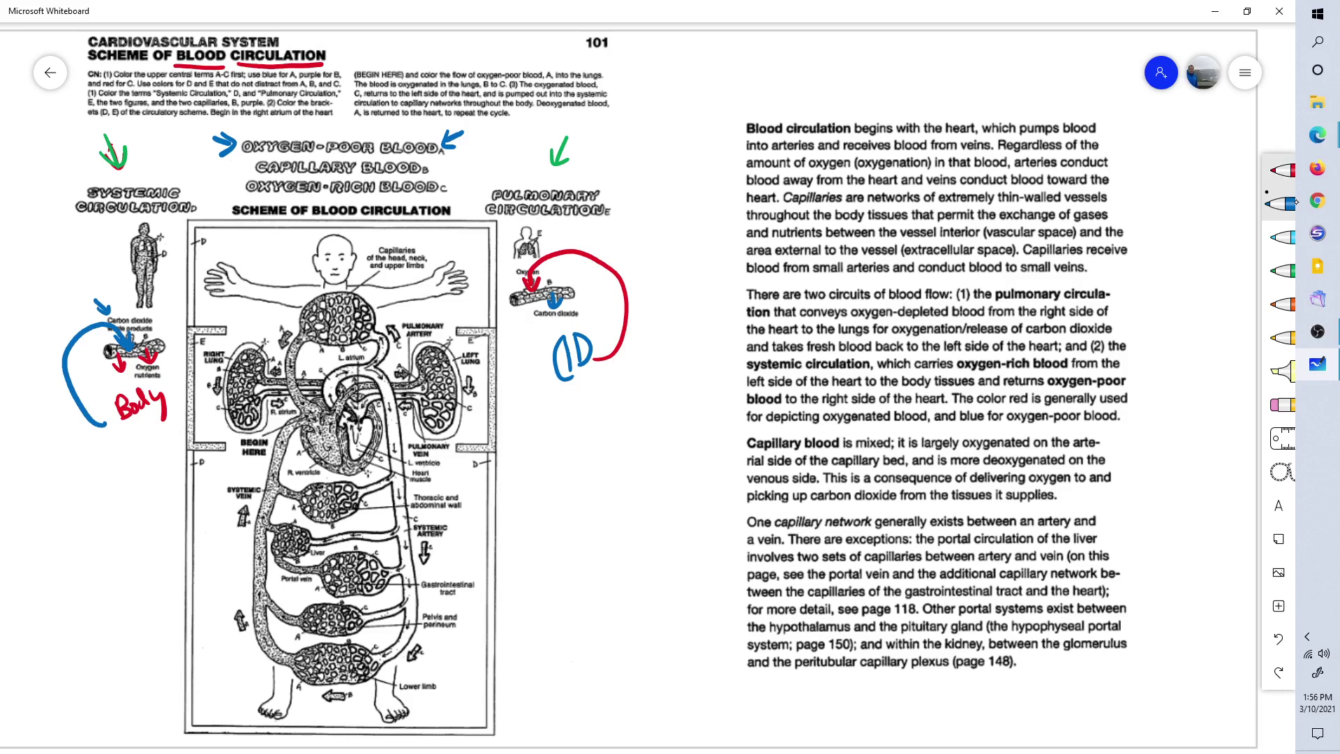
# Mark the Oxygen-Rich Blood heading with a red arrow at each end.
pyautogui.click(1281, 168)
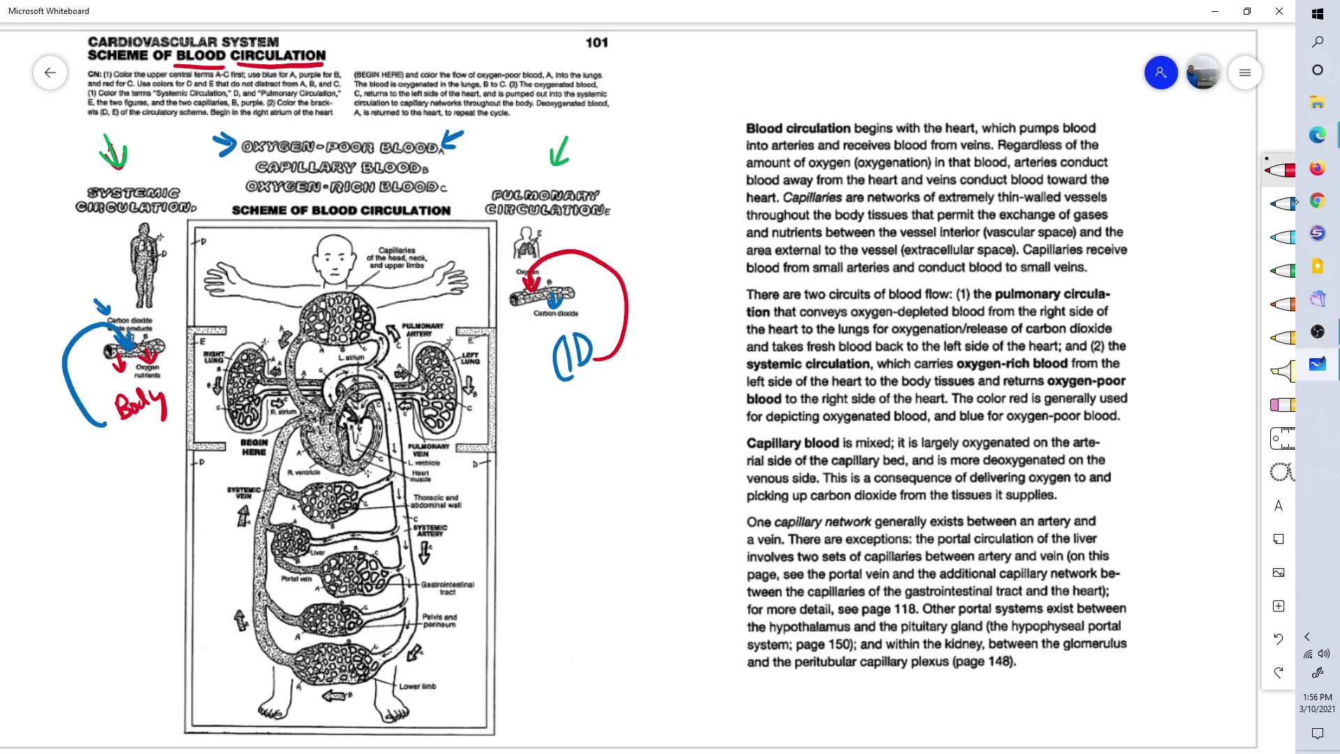
pyautogui.moveTo(211, 187); pyautogui.dragTo(242, 187)
pyautogui.moveTo(242, 187); pyautogui.dragTo(233, 195)
pyautogui.moveTo(469, 193)
pyautogui.mouseDown()
pyautogui.moveTo(447, 190)
pyautogui.moveTo(453, 201)
pyautogui.mouseUp()
# Change the light blue pen to purple and mark the Capillary Blood heading with a purple arrow at each end.
pyautogui.click(1280, 238)
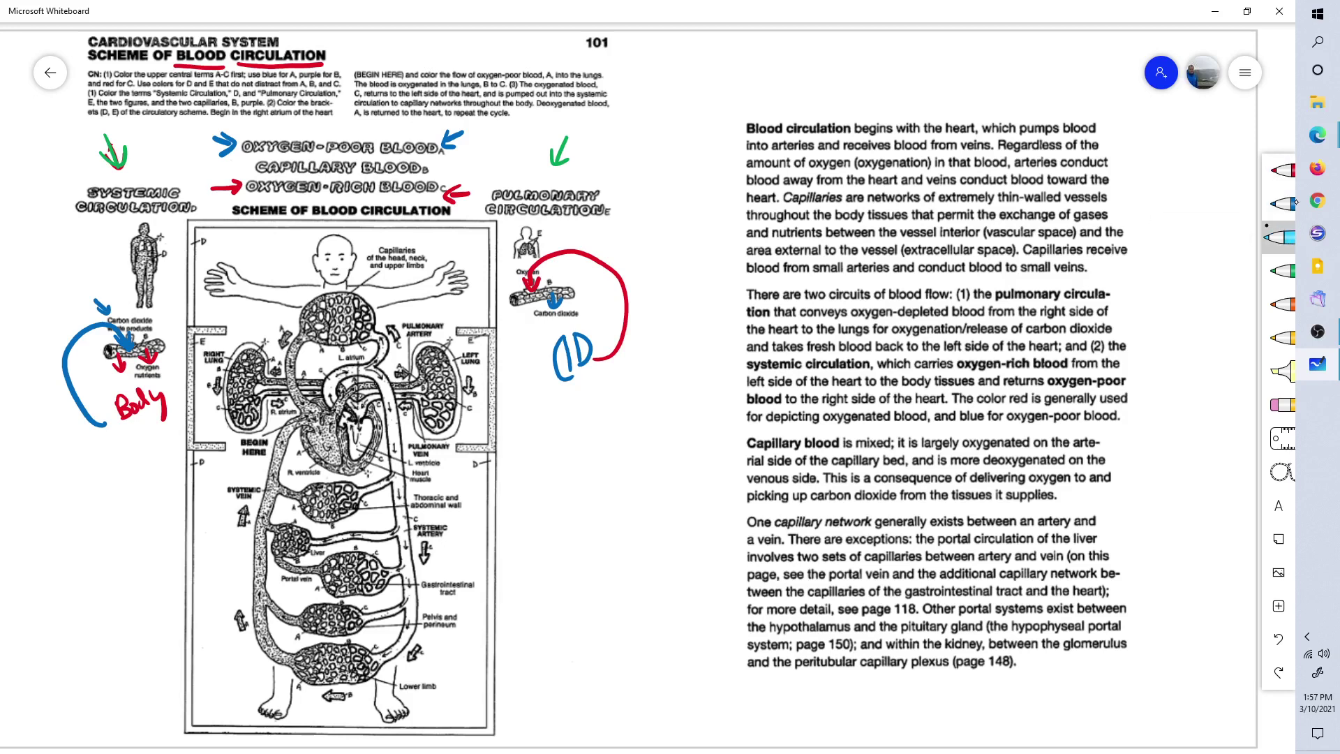
pyautogui.click(1271, 236)
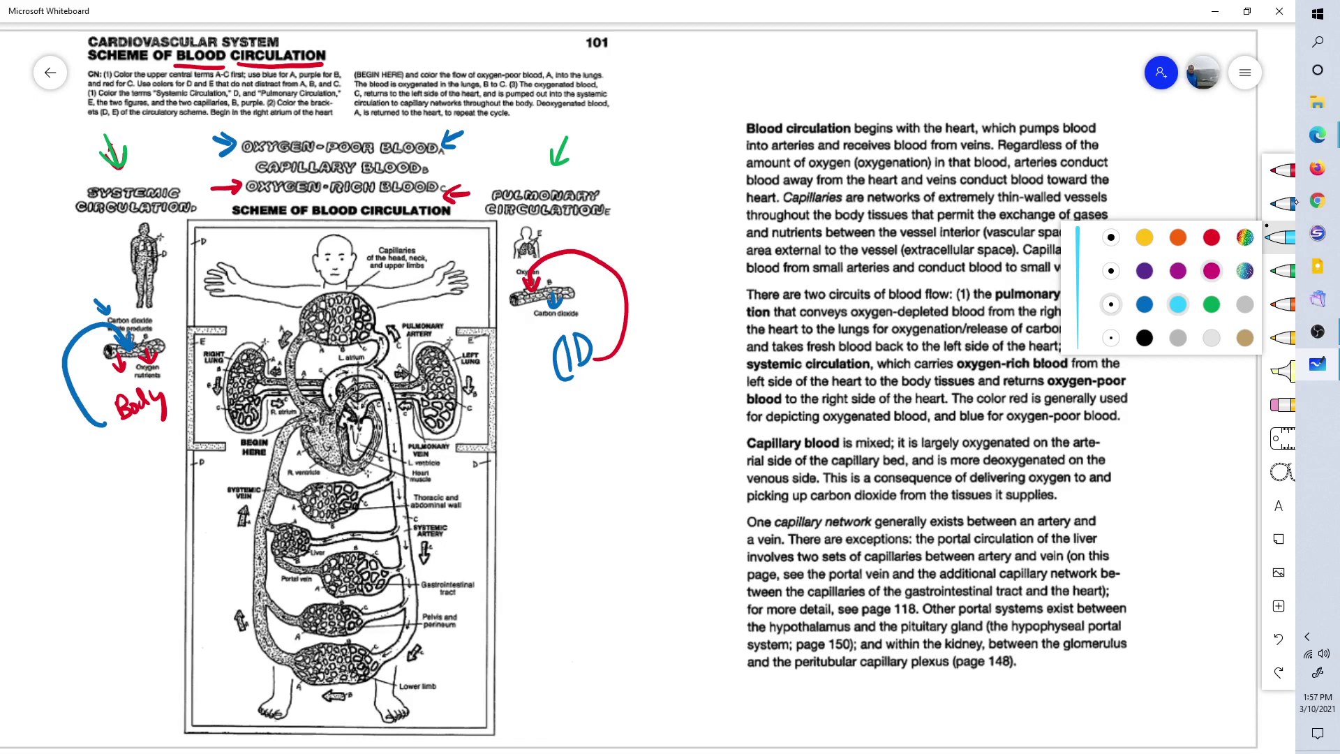
pyautogui.click(1178, 270)
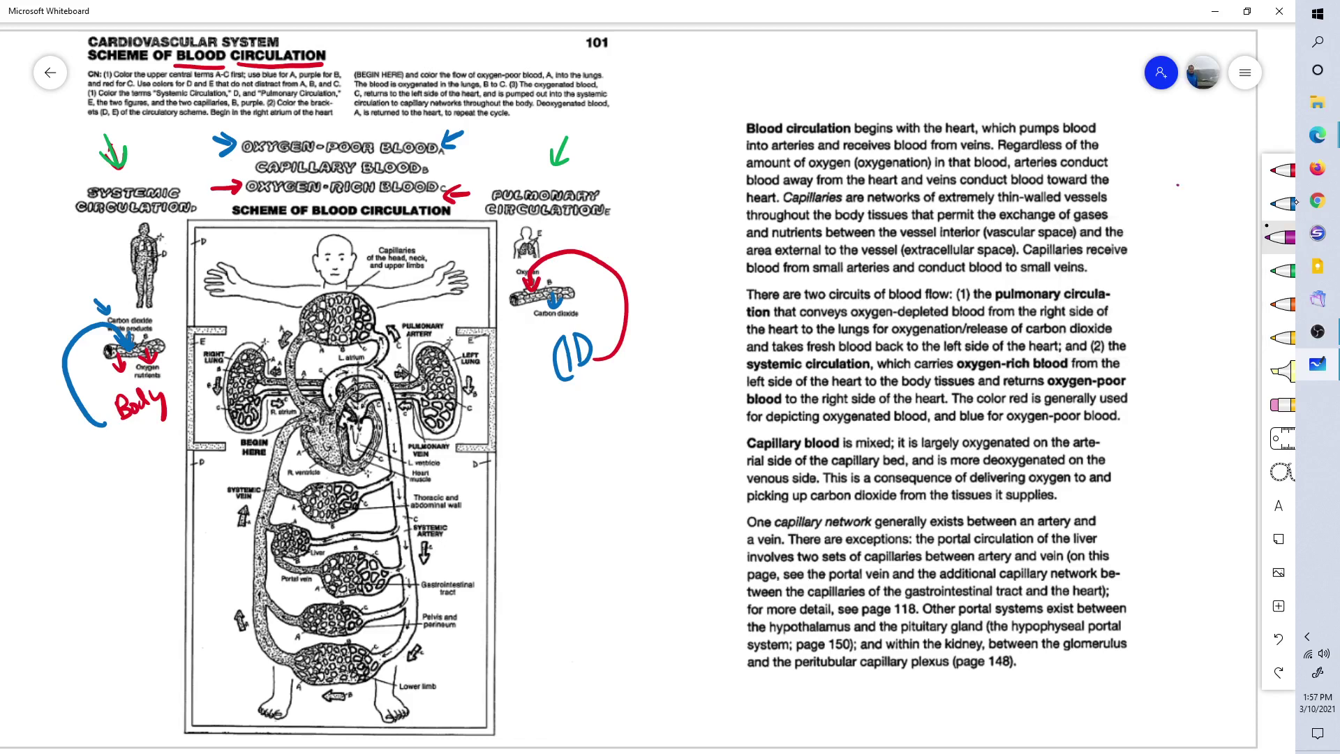
pyautogui.moveTo(225, 167); pyautogui.dragTo(241, 175)
pyautogui.moveTo(454, 167); pyautogui.dragTo(437, 177)
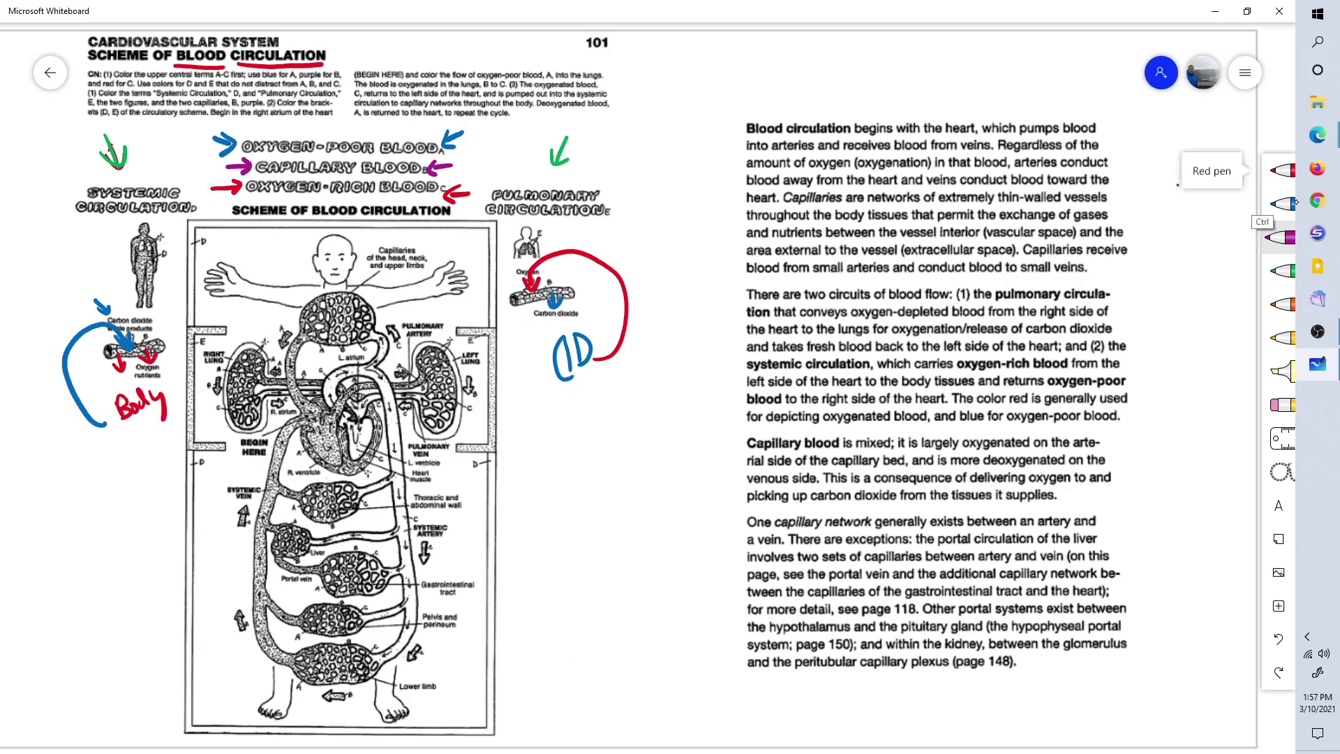
# Mark the Begin Here label in blue and color the flow through the right atrium and right ventricle blue.
pyautogui.click(1291, 202)
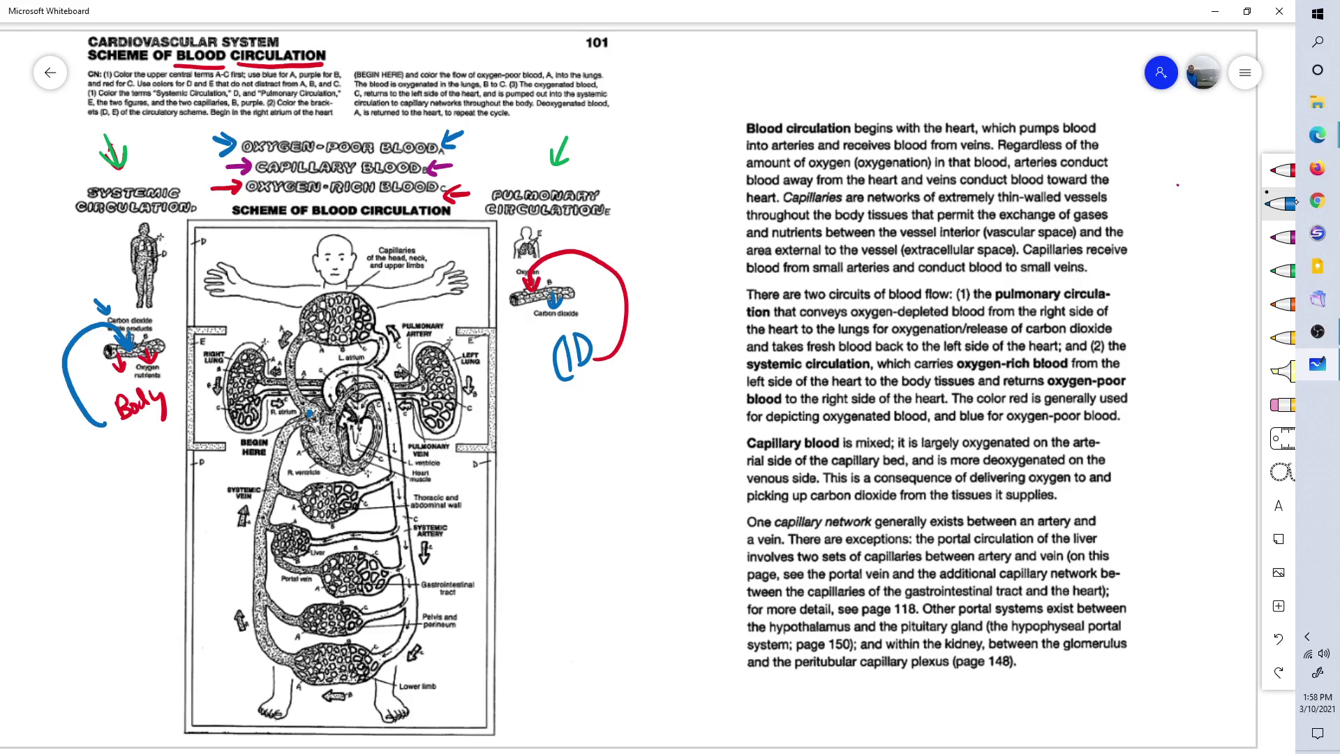
pyautogui.moveTo(242, 462)
pyautogui.mouseDown()
pyautogui.moveTo(256, 460)
pyautogui.moveTo(240, 447)
pyautogui.mouseUp()
pyautogui.moveTo(312, 419); pyautogui.dragTo(333, 451)
pyautogui.moveTo(309, 434)
pyautogui.mouseDown()
pyautogui.moveTo(323, 458)
pyautogui.moveTo(341, 443)
pyautogui.mouseUp()
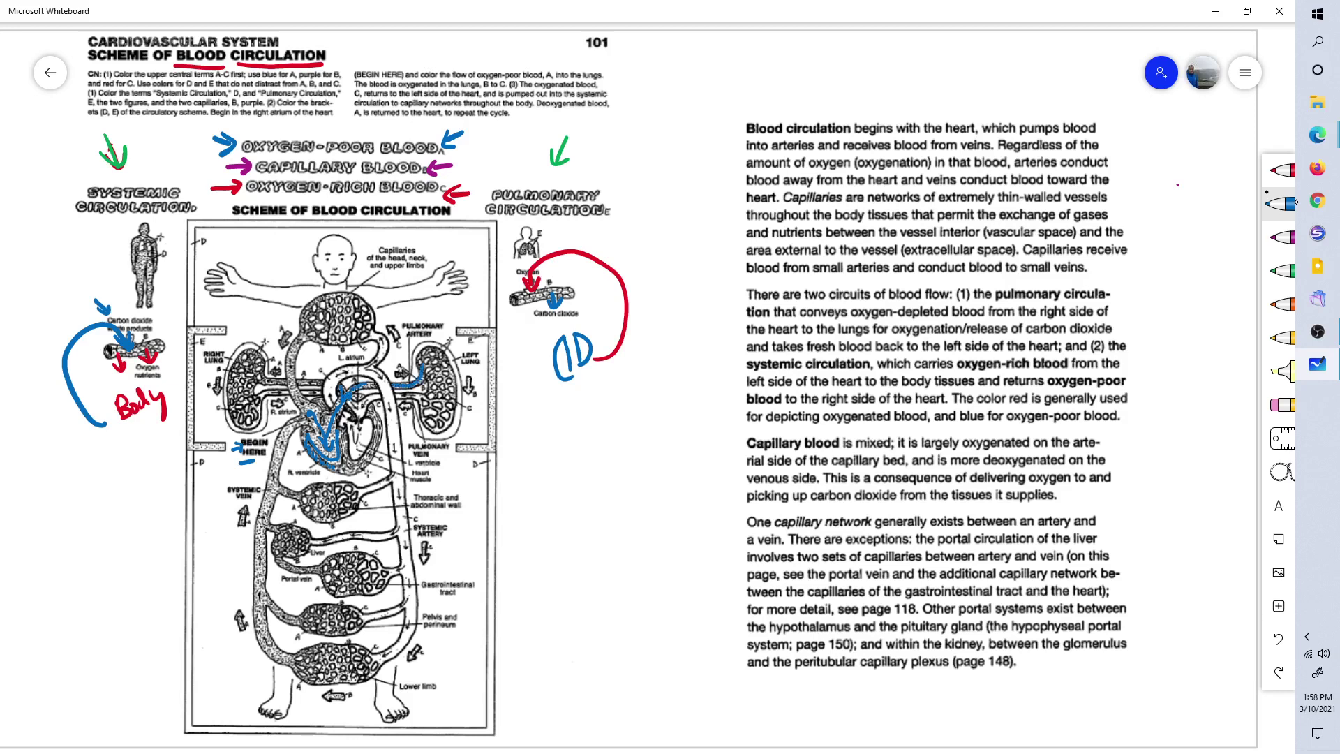
# Color the upper lung capillaries blue and add blue arrows at the Pulmonary Artery and R. ventricle labels.
pyautogui.moveTo(423, 368); pyautogui.dragTo(427, 354)
pyautogui.moveTo(428, 309); pyautogui.dragTo(426, 321)
pyautogui.moveTo(293, 460); pyautogui.dragTo(300, 460)
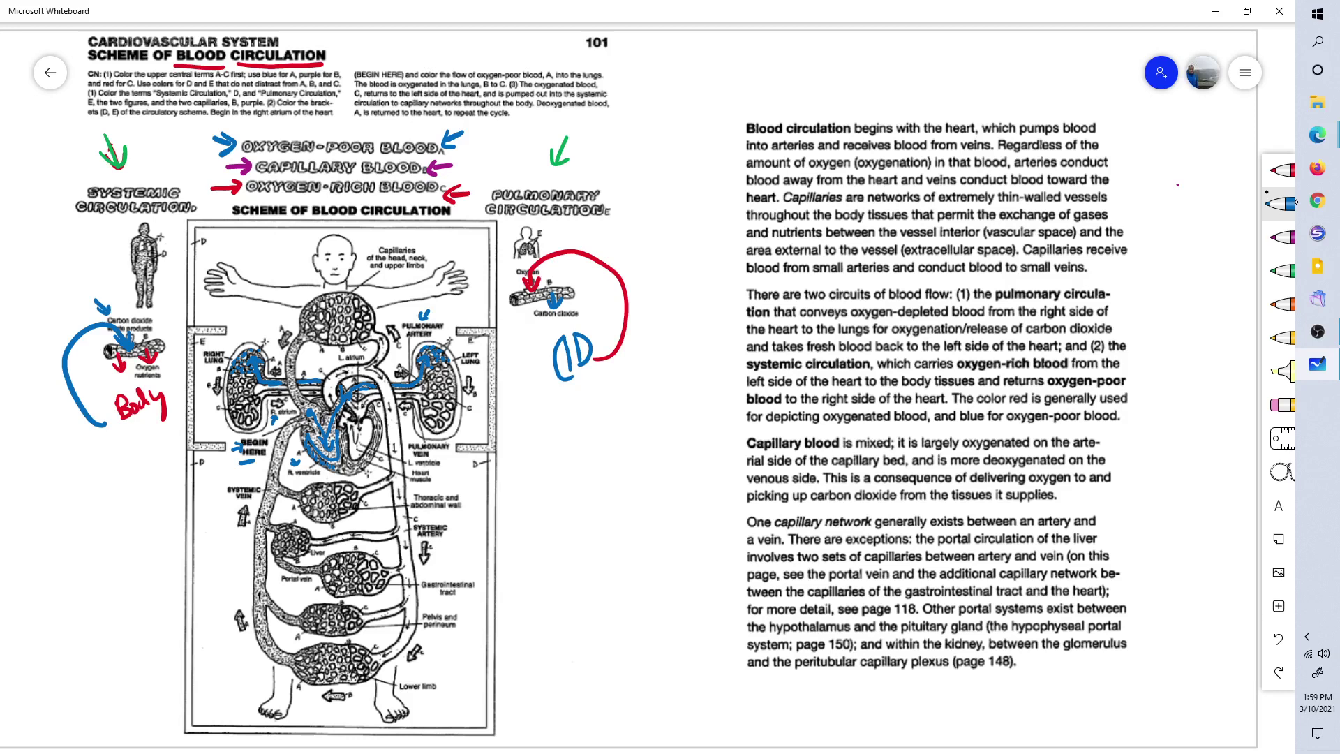
# Color the middle lung capillaries purple and the lower ones red, and trace the flow arrows beside both lungs in purple.
pyautogui.click(1281, 236)
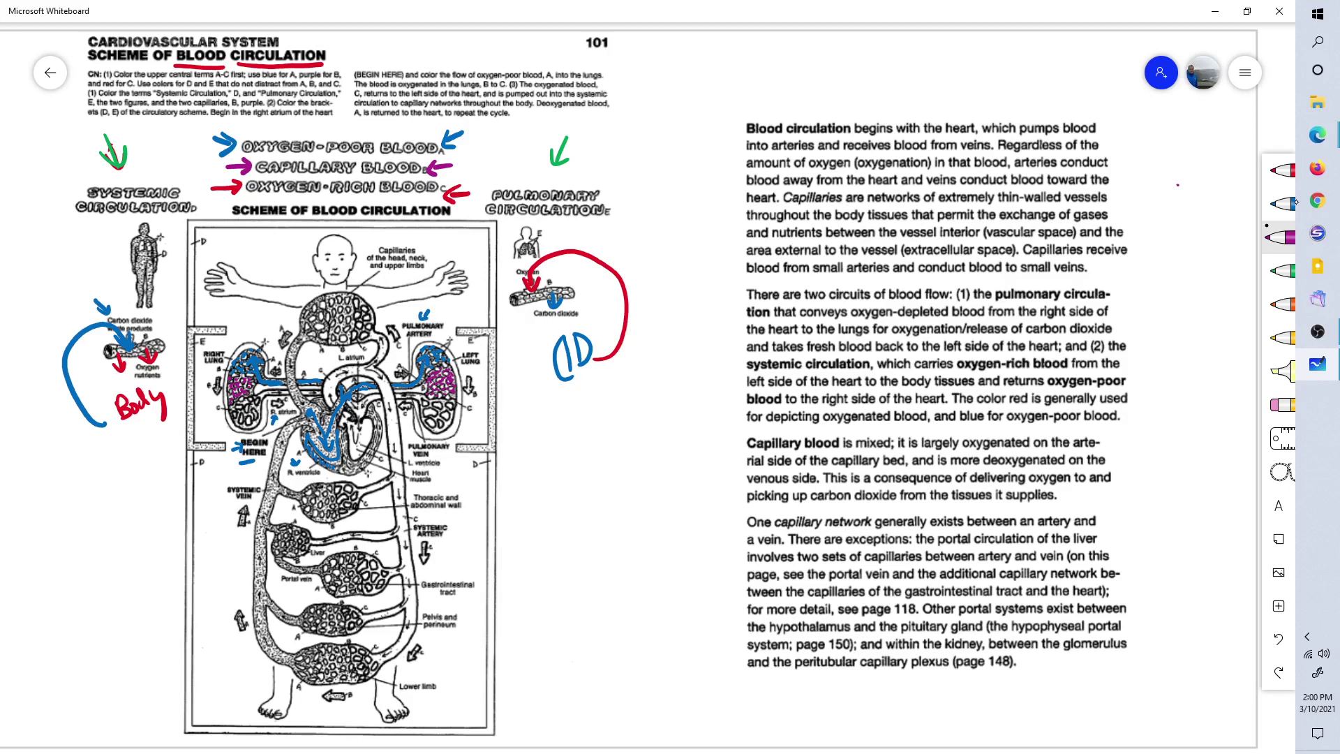
pyautogui.click(1291, 180)
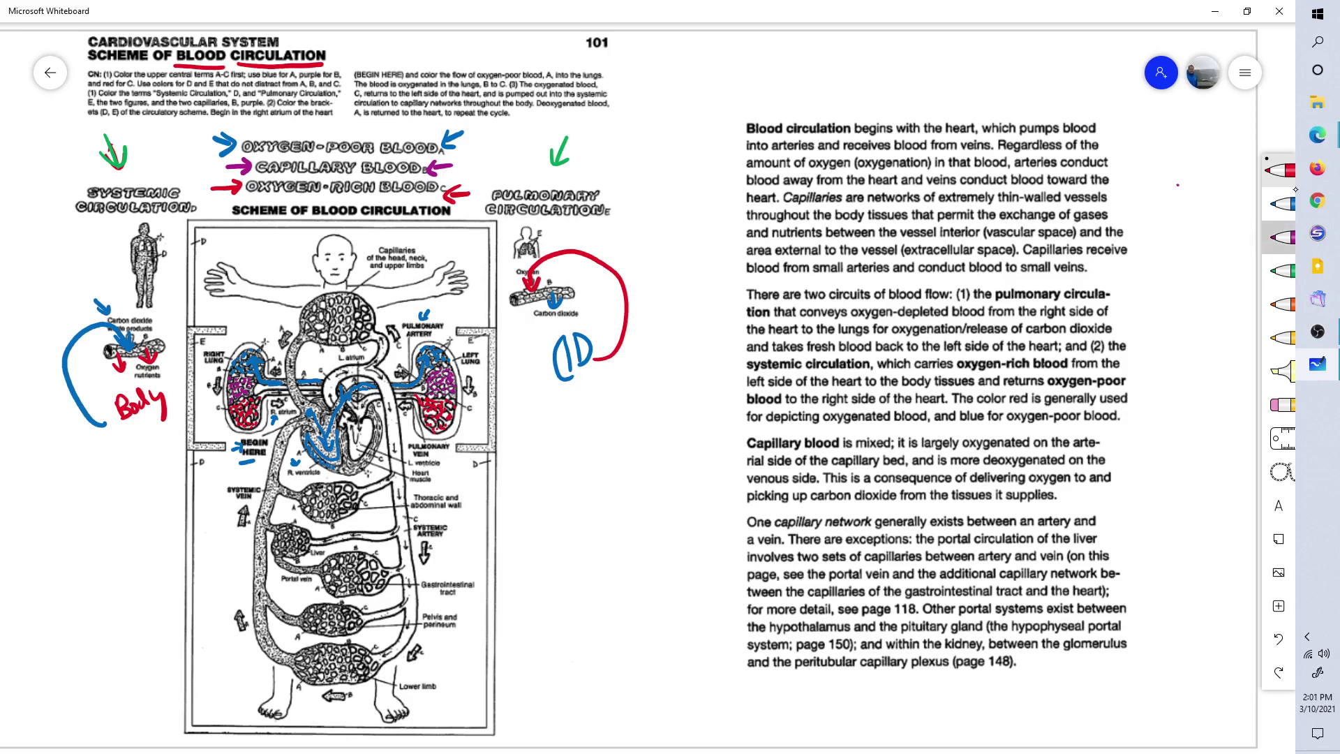
pyautogui.click(1281, 237)
pyautogui.moveTo(469, 373); pyautogui.dragTo(477, 386)
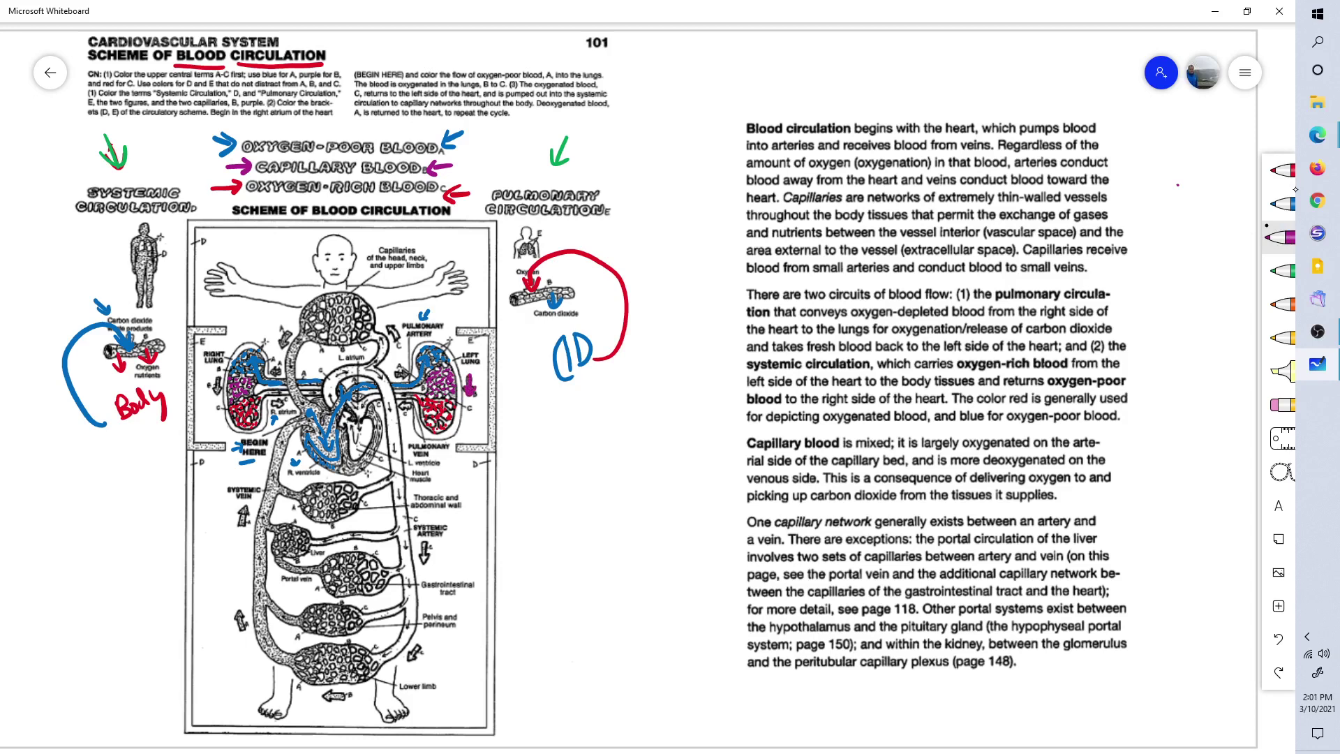
pyautogui.moveTo(215, 391); pyautogui.dragTo(217, 397)
# Trace the pulmonary veins into the left heart in red and mark the Pulmonary Vein and L. atrium labels with red arrows.
pyautogui.click(1282, 171)
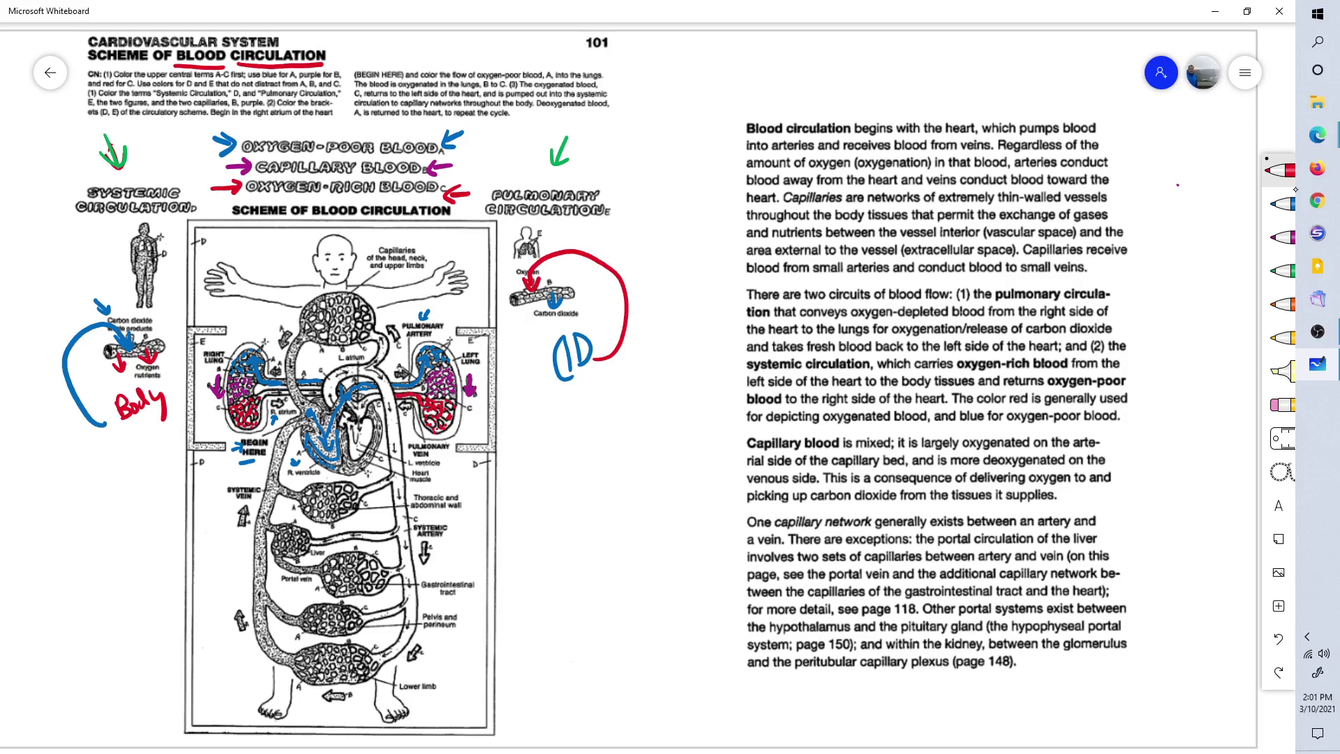
pyautogui.moveTo(441, 453); pyautogui.dragTo(447, 462)
pyautogui.moveTo(321, 360); pyautogui.dragTo(332, 363)
pyautogui.moveTo(361, 417)
pyautogui.mouseDown()
pyautogui.moveTo(361, 446)
pyautogui.moveTo(368, 436)
pyautogui.mouseUp()
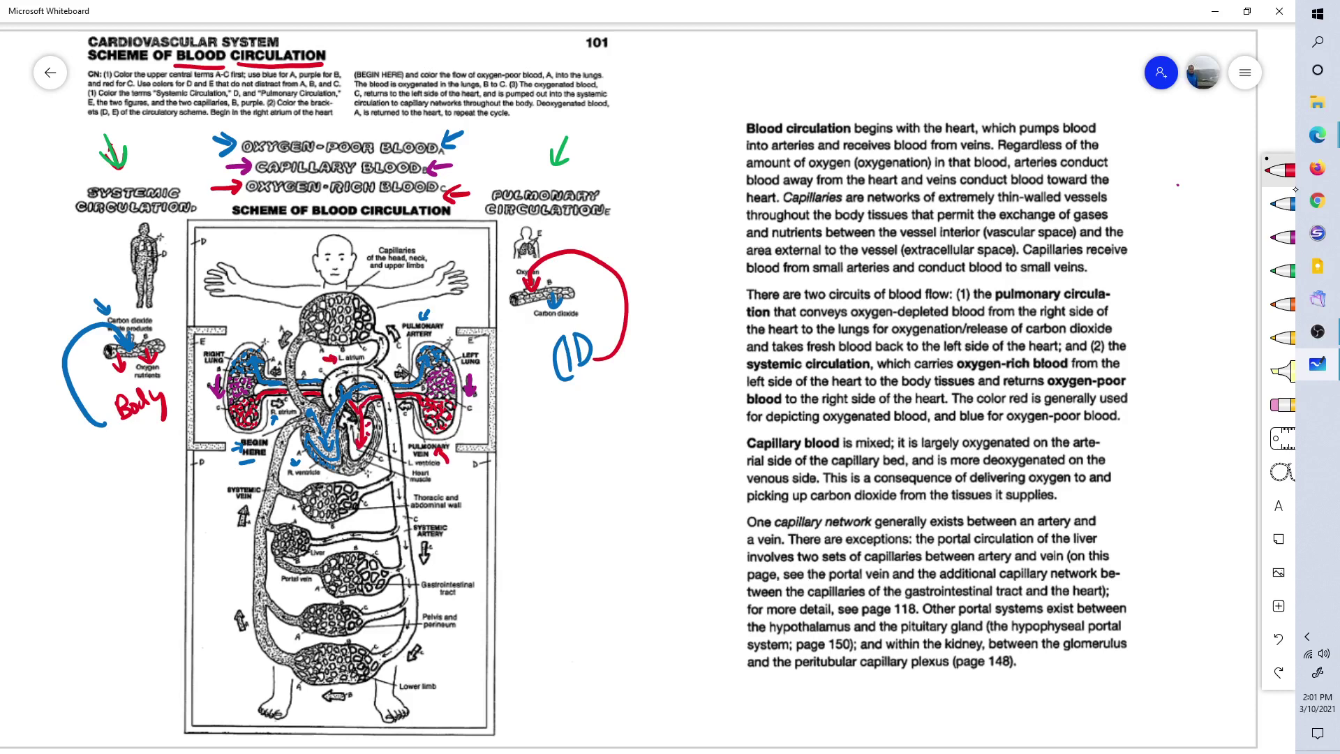
# Color the left ventricle and the artery up to the head capillaries red, and add a red arrow at the head capillaries label.
pyautogui.moveTo(354, 442); pyautogui.dragTo(352, 453)
pyautogui.moveTo(351, 451)
pyautogui.mouseDown()
pyautogui.moveTo(347, 468)
pyautogui.moveTo(374, 443)
pyautogui.mouseUp()
pyautogui.moveTo(350, 417)
pyautogui.mouseDown()
pyautogui.moveTo(343, 427)
pyautogui.moveTo(328, 398)
pyautogui.mouseUp()
pyautogui.moveTo(339, 374); pyautogui.dragTo(351, 367)
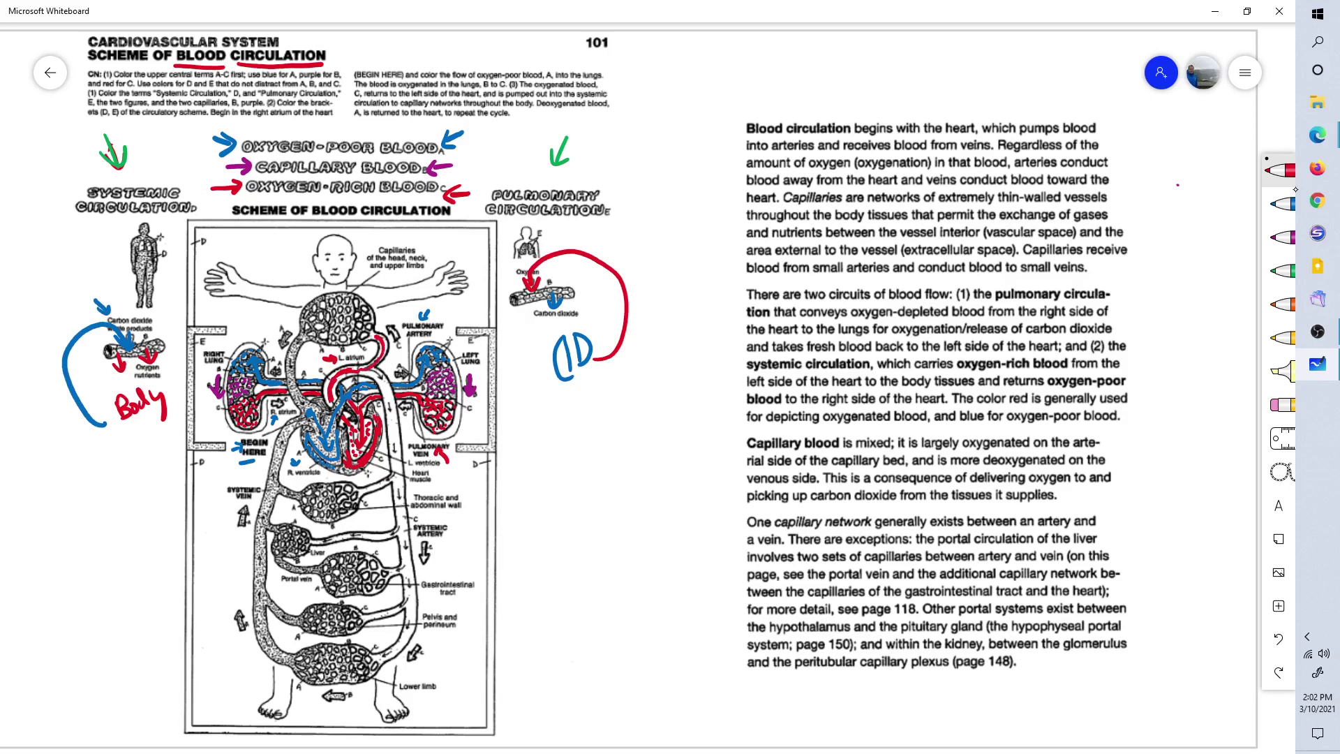
pyautogui.moveTo(428, 237); pyautogui.dragTo(436, 237)
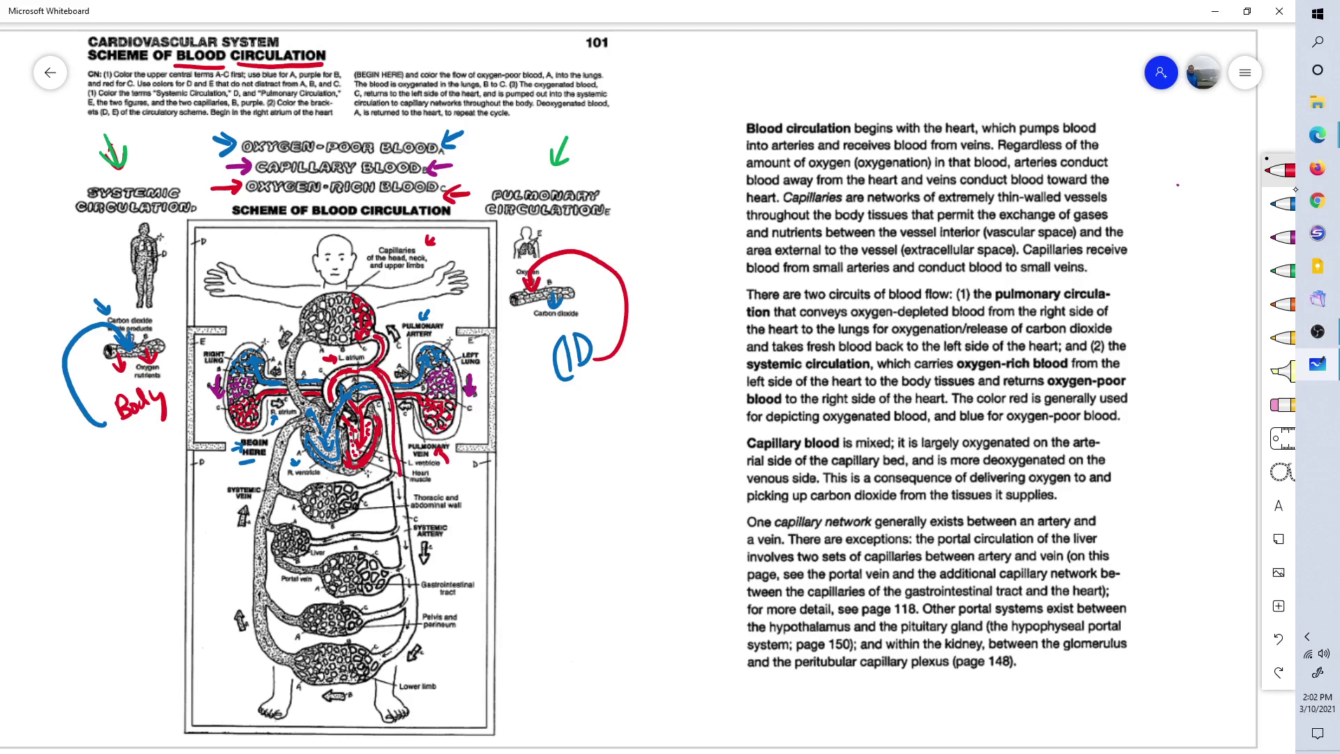
# Color the systemic artery and the arterial side of the thoracic, liver, gastrointestinal, pelvic and lower limb capillaries red.
pyautogui.moveTo(395, 472); pyautogui.dragTo(354, 490)
pyautogui.moveTo(395, 476)
pyautogui.mouseDown()
pyautogui.moveTo(401, 532)
pyautogui.moveTo(308, 541)
pyautogui.mouseUp()
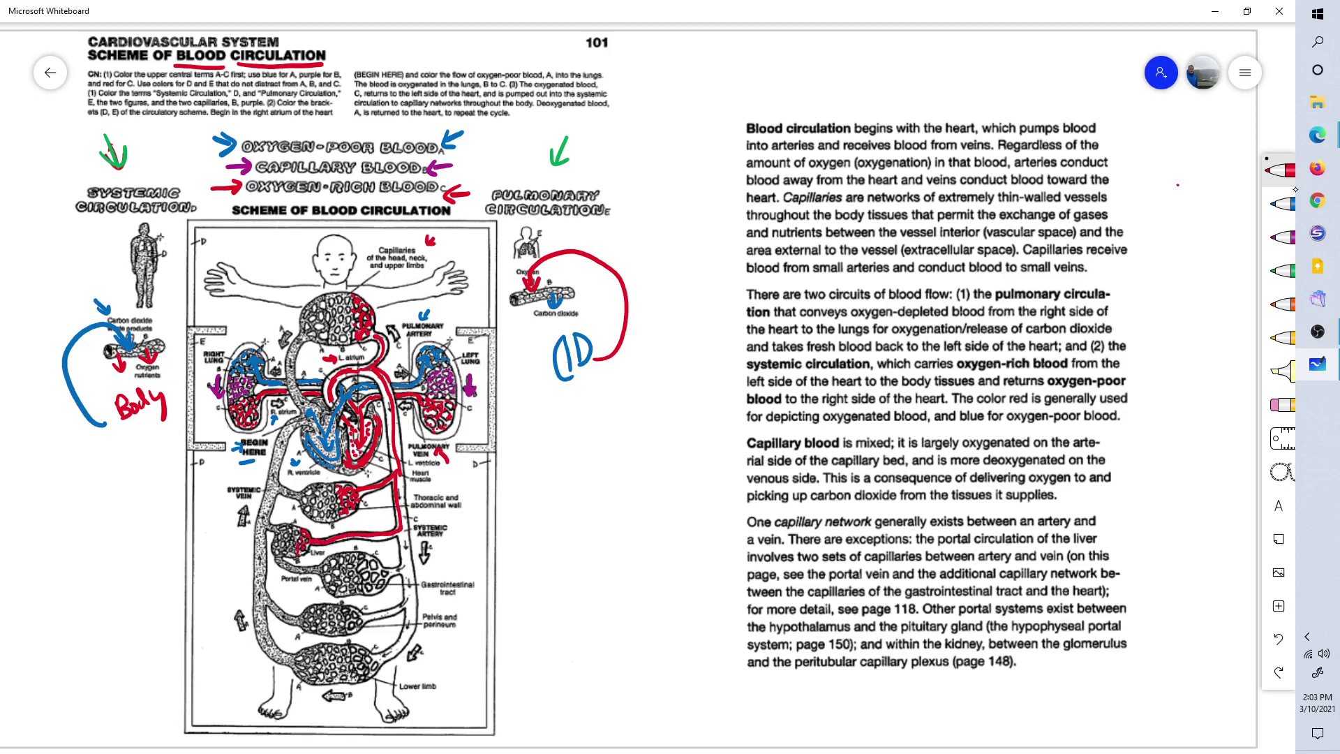
pyautogui.moveTo(403, 536); pyautogui.dragTo(403, 556)
pyautogui.moveTo(407, 565)
pyautogui.mouseDown()
pyautogui.moveTo(410, 597)
pyautogui.moveTo(362, 619)
pyautogui.mouseUp()
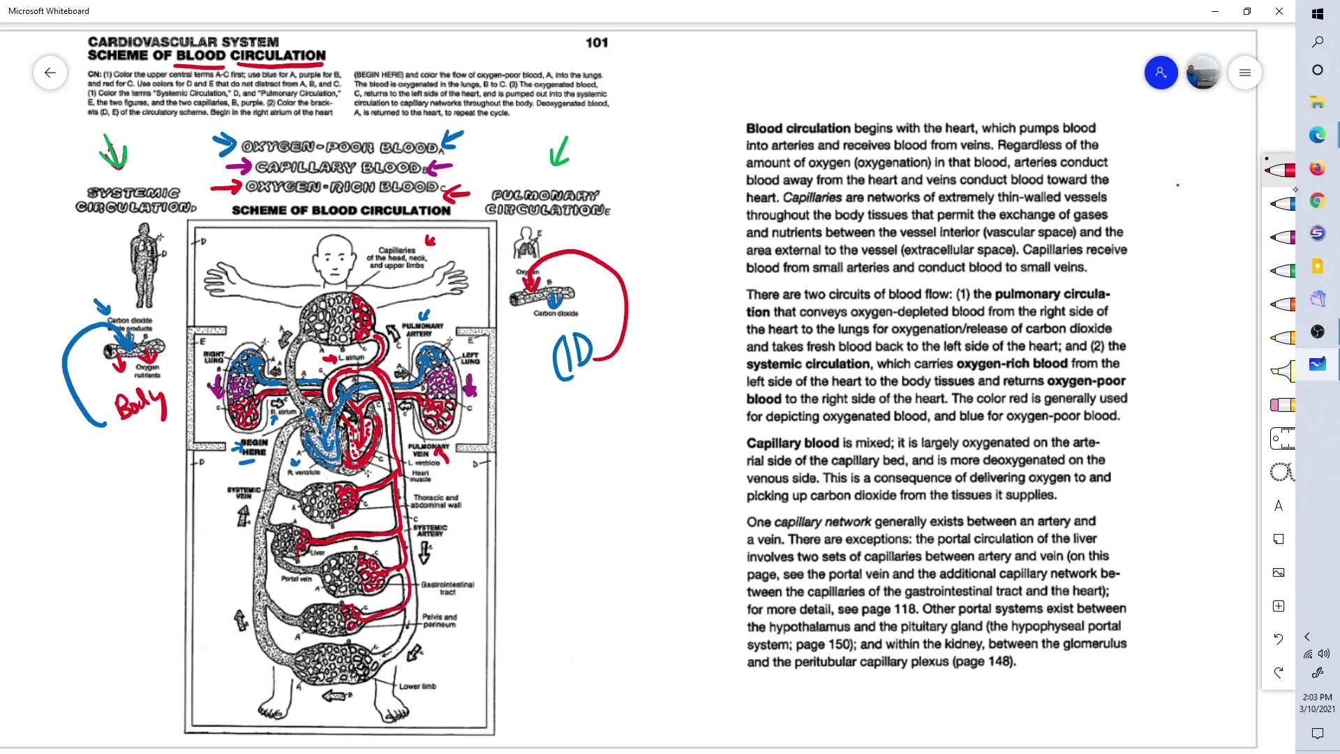
pyautogui.moveTo(412, 588)
pyautogui.mouseDown()
pyautogui.moveTo(415, 614)
pyautogui.moveTo(372, 658)
pyautogui.mouseUp()
pyautogui.moveTo(344, 429); pyautogui.dragTo(345, 452)
# Color the middle of the systemic capillary beds purple, and their venous sides and the lower connecting veins blue.
pyautogui.click(1280, 238)
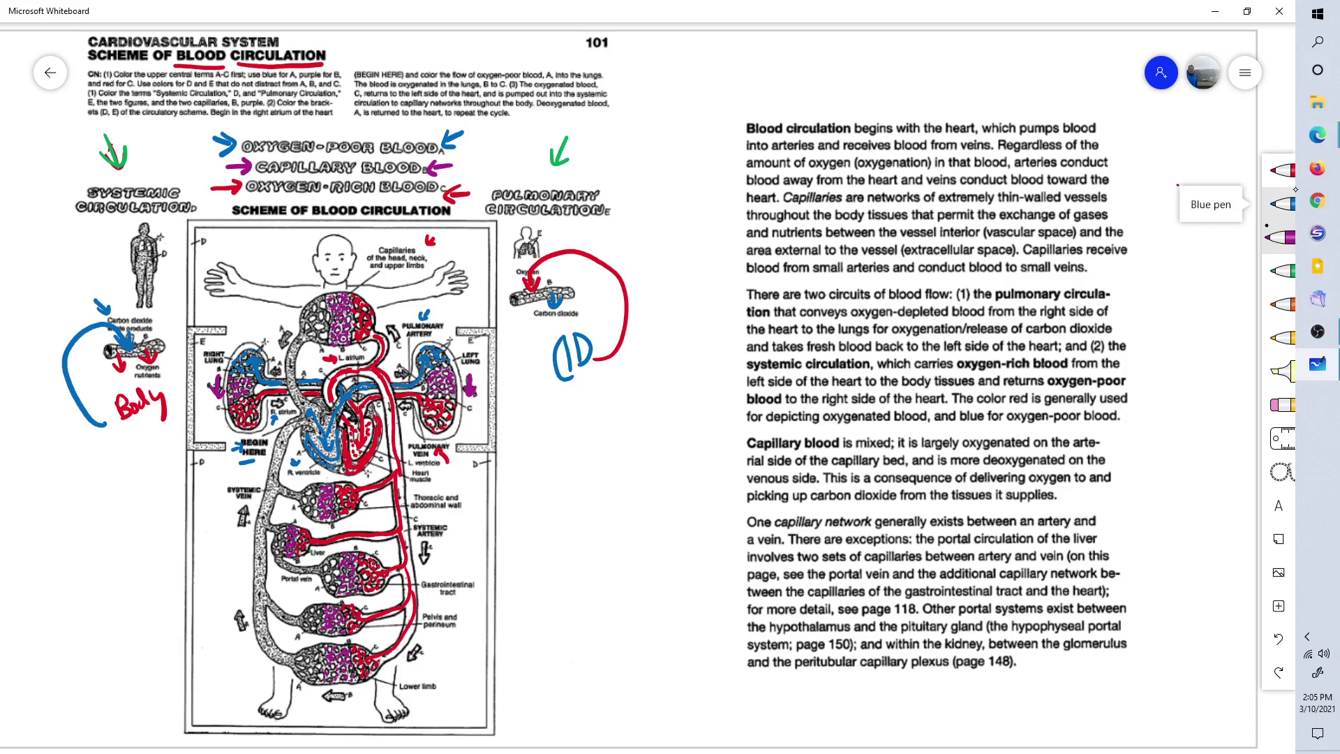
pyautogui.click(1282, 204)
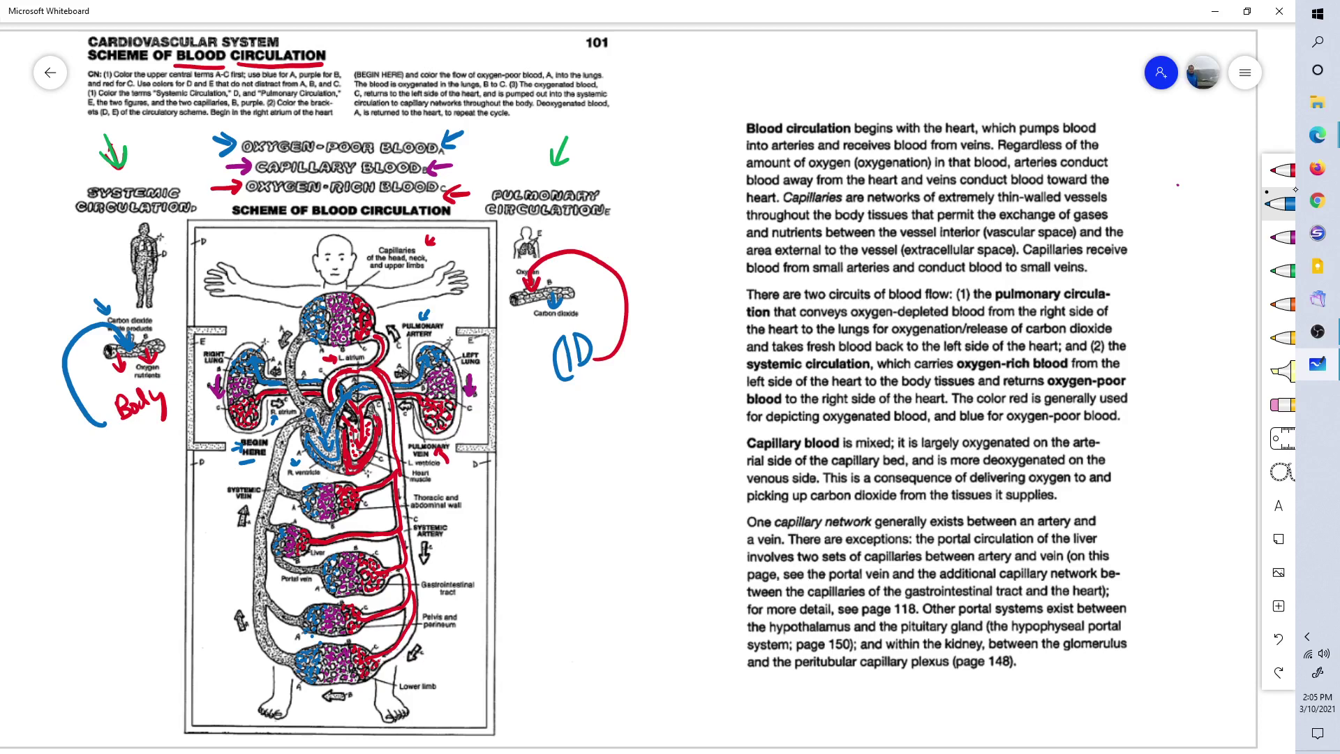
pyautogui.moveTo(286, 661)
pyautogui.mouseDown()
pyautogui.moveTo(266, 646)
pyautogui.moveTo(260, 565)
pyautogui.moveTo(312, 571)
pyautogui.mouseUp()
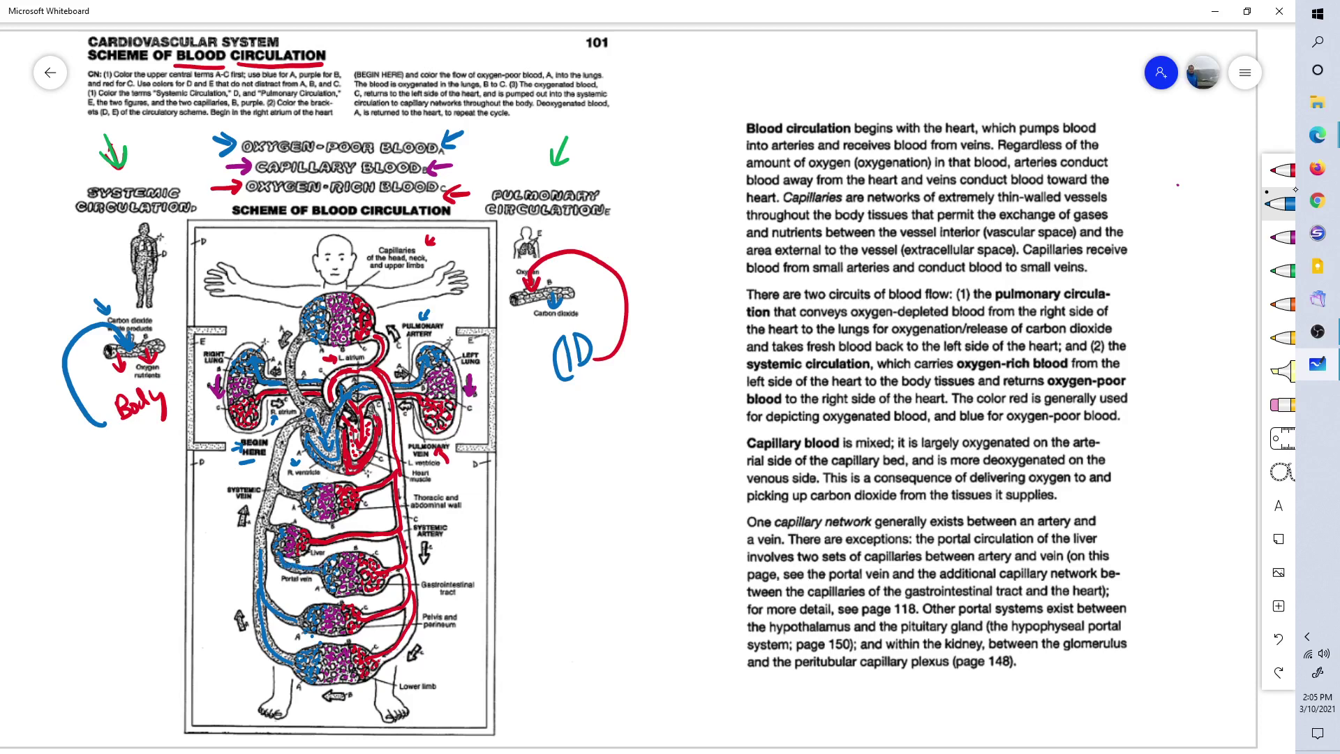
# Trace the systemic artery's downward flow arrow in red and draw a red arrow at the Systemic Artery label.
pyautogui.click(1281, 169)
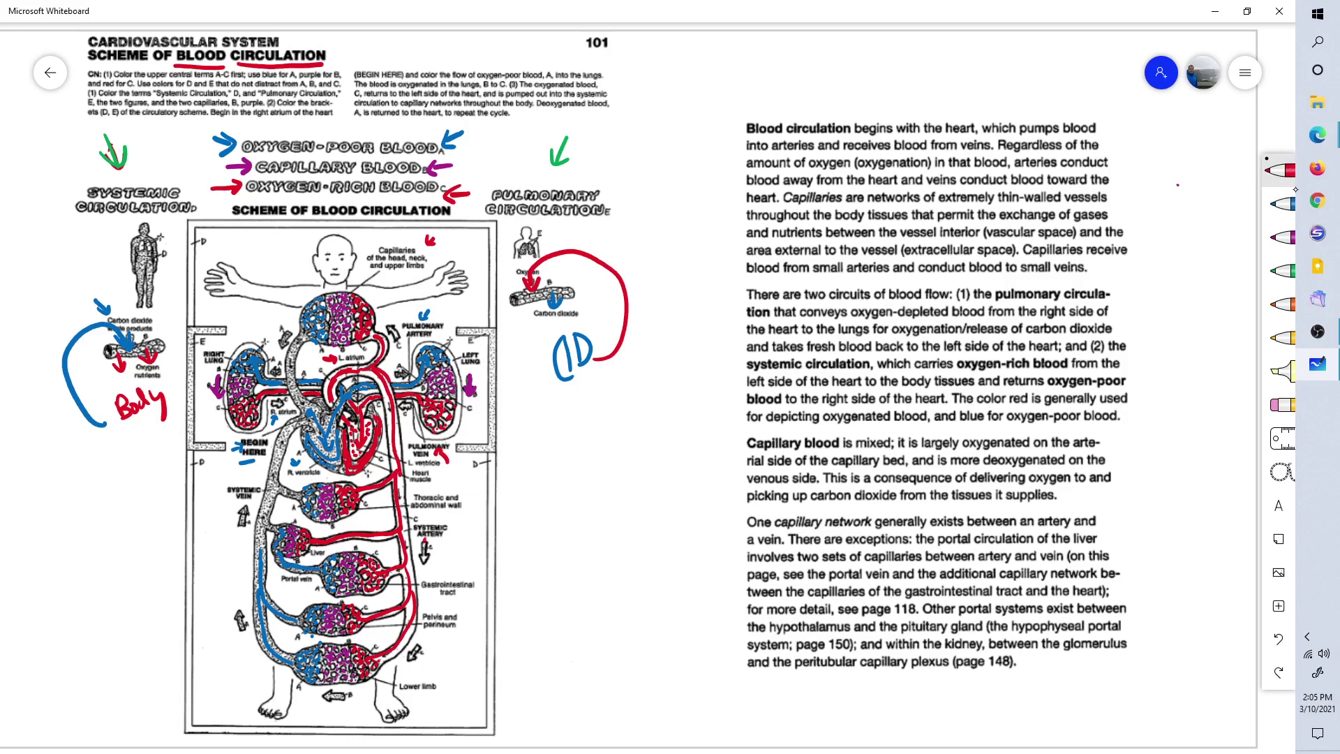
pyautogui.moveTo(423, 543)
pyautogui.mouseDown()
pyautogui.moveTo(423, 561)
pyautogui.moveTo(432, 551)
pyautogui.mouseUp()
pyautogui.moveTo(473, 505)
pyautogui.mouseDown()
pyautogui.moveTo(451, 527)
pyautogui.moveTo(462, 527)
pyautogui.mouseUp()
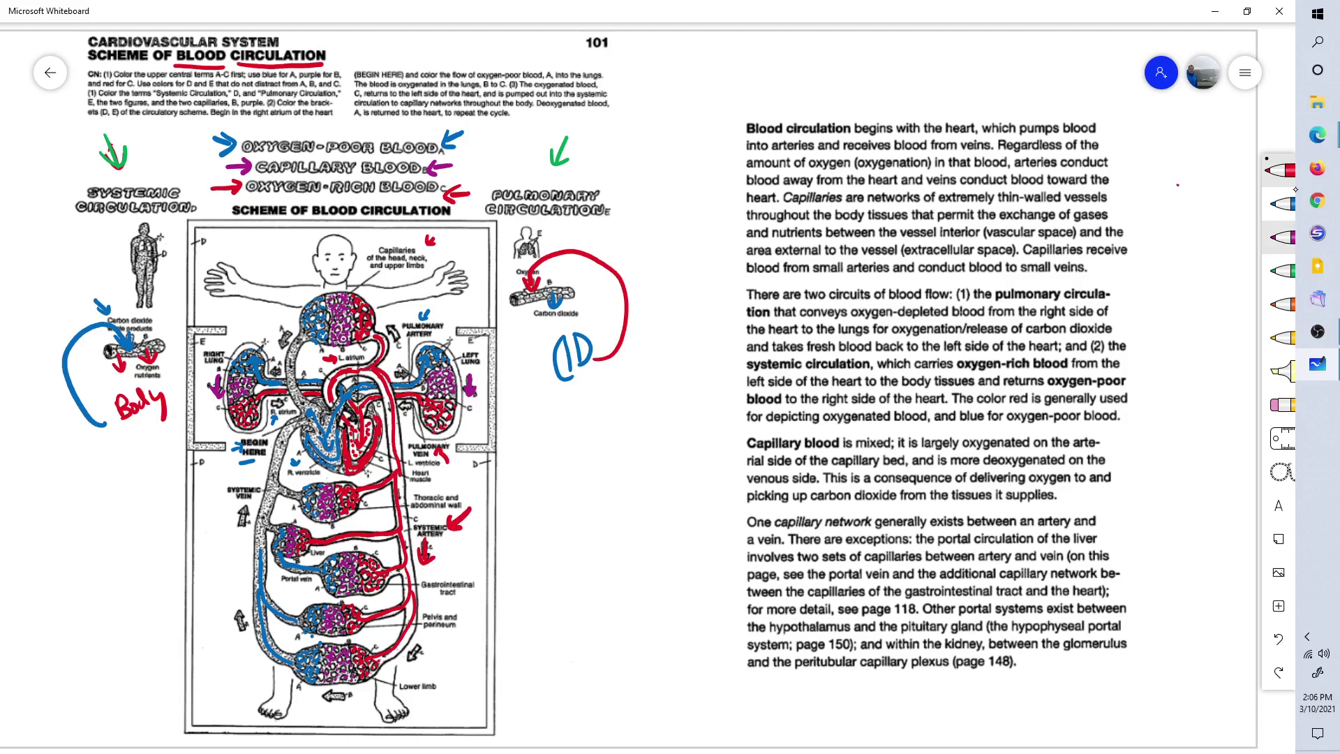
# Color the systemic vein up to the heart blue, trace its upward flow arrows and add a blue arrow at its label.
pyautogui.click(1280, 203)
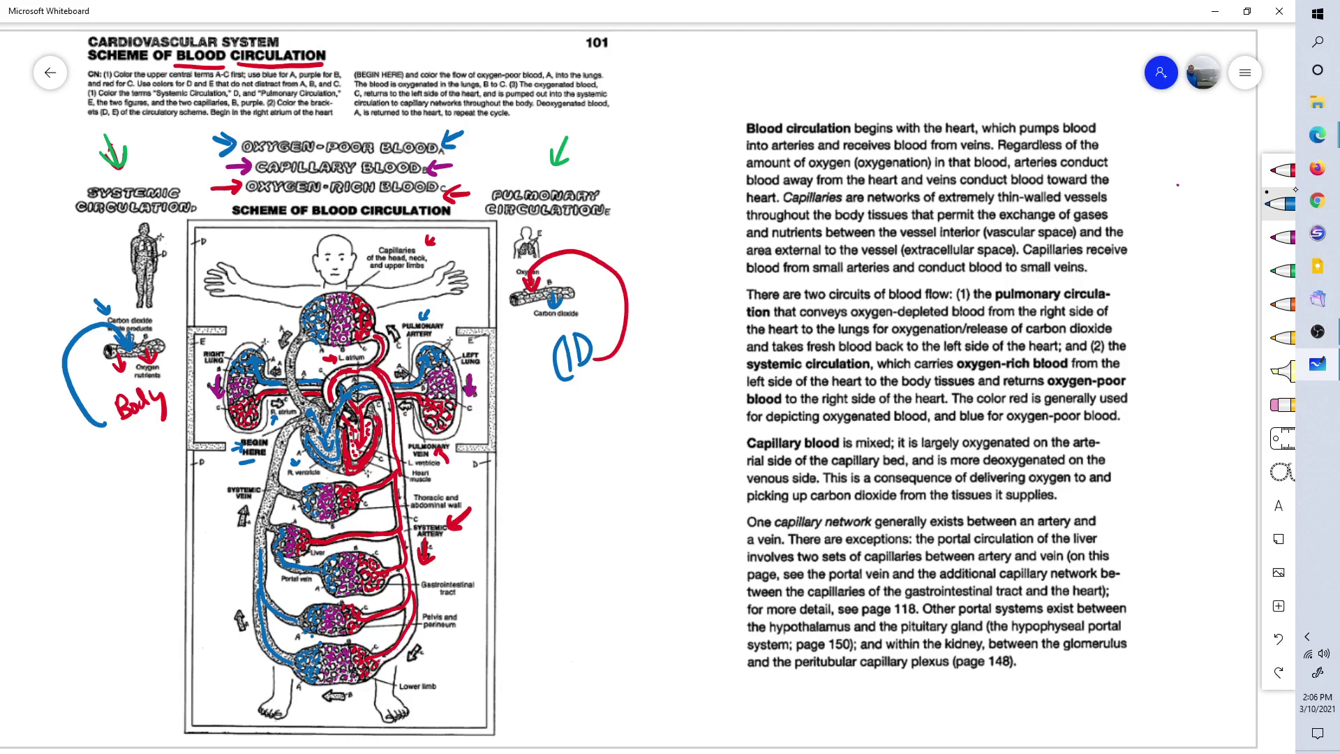
pyautogui.moveTo(257, 559); pyautogui.dragTo(268, 500)
pyautogui.moveTo(241, 629); pyautogui.dragTo(246, 612)
pyautogui.moveTo(197, 497); pyautogui.dragTo(223, 492)
pyautogui.moveTo(209, 483)
pyautogui.mouseDown()
pyautogui.moveTo(223, 493)
pyautogui.moveTo(215, 502)
pyautogui.moveTo(246, 504)
pyautogui.moveTo(268, 477)
pyautogui.moveTo(292, 489)
pyautogui.moveTo(273, 474)
pyautogui.moveTo(292, 425)
pyautogui.mouseUp()
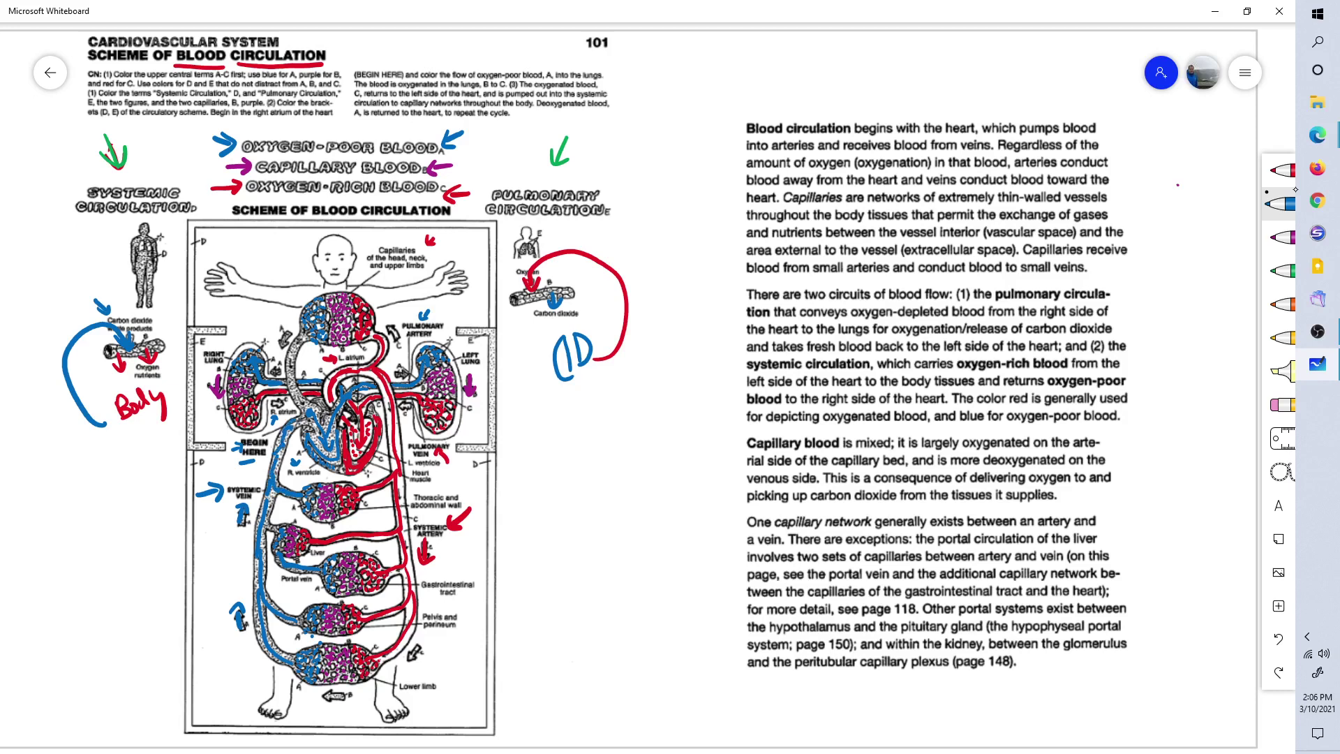
# Color the vein from the head into the right heart blue and trace the flow arrows toward the lungs in blue.
pyautogui.moveTo(292, 325); pyautogui.dragTo(294, 403)
pyautogui.moveTo(313, 422); pyautogui.dragTo(324, 451)
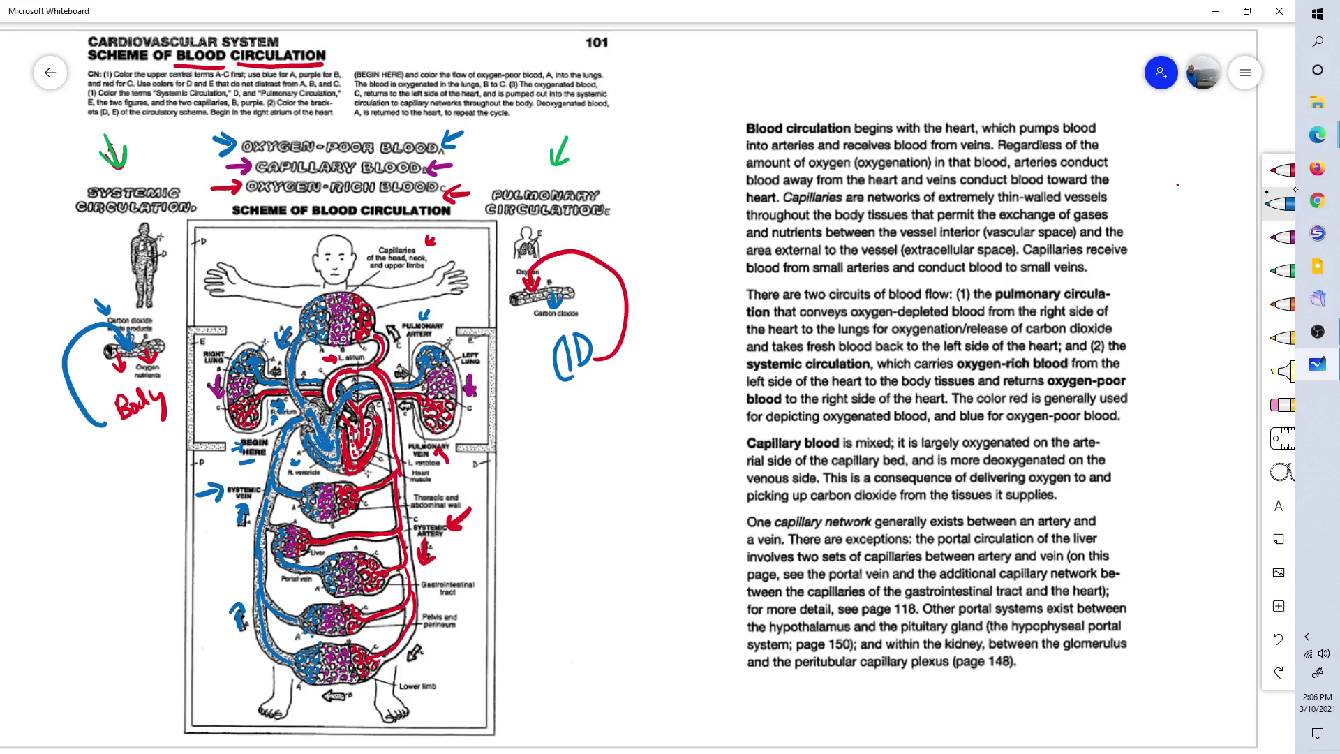
pyautogui.moveTo(329, 415); pyautogui.dragTo(329, 432)
pyautogui.moveTo(405, 372); pyautogui.dragTo(418, 381)
# Fill in the left ventricle and retrace the outgoing artery in red.
pyautogui.click(1281, 170)
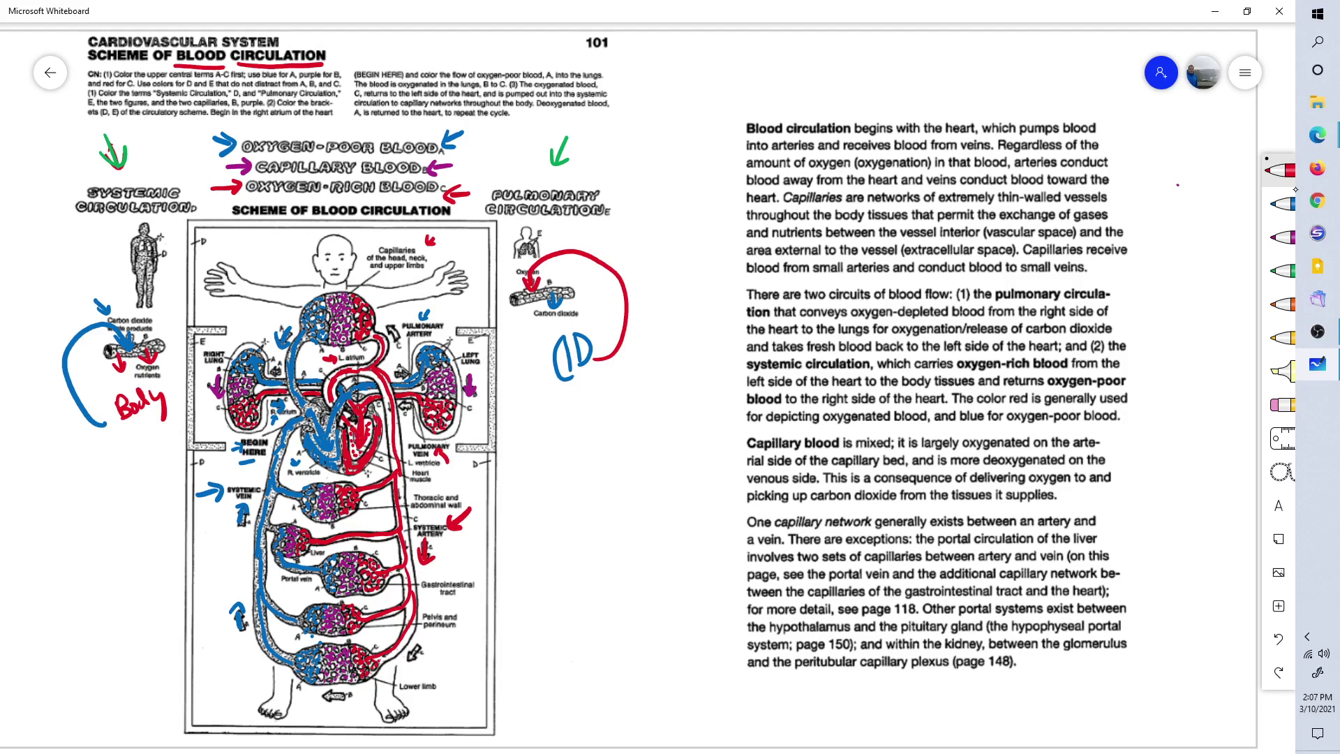
pyautogui.moveTo(367, 454); pyautogui.dragTo(367, 421)
pyautogui.moveTo(327, 402)
pyautogui.mouseDown()
pyautogui.moveTo(330, 381)
pyautogui.moveTo(375, 341)
pyautogui.moveTo(387, 417)
pyautogui.mouseUp()
# Handwrite "Ste" in red beside the Blood circulation paragraph.
pyautogui.moveTo(670, 202); pyautogui.dragTo(715, 234)
pyautogui.moveTo(732, 148); pyautogui.dragTo(732, 209)
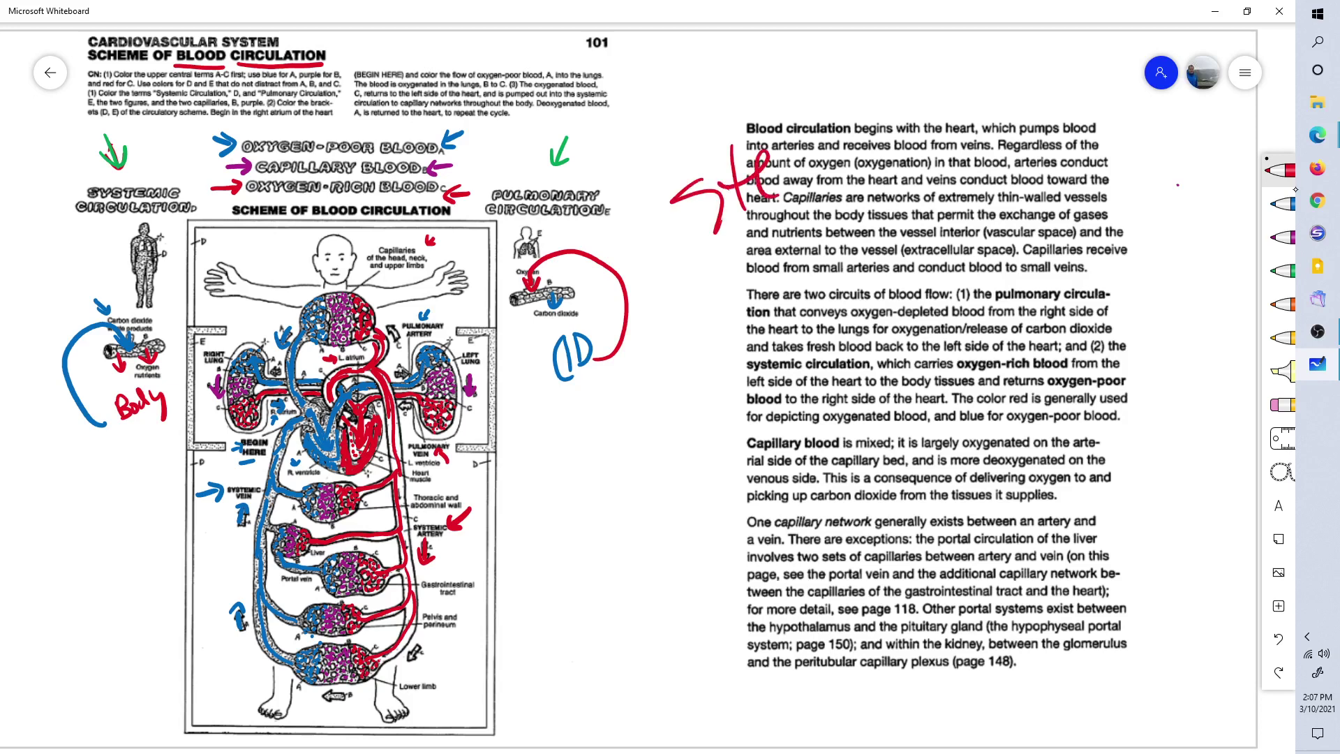